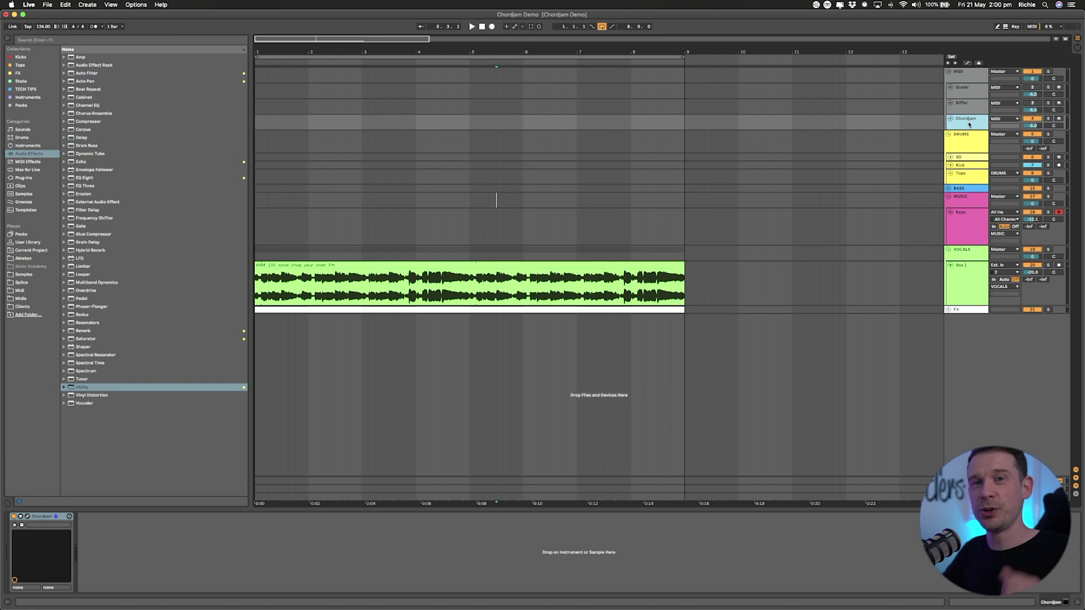
Enlarge the Chordjam track, then open the Chordjam plugin window and close it.
left_click_drag(957, 128, 960, 149)
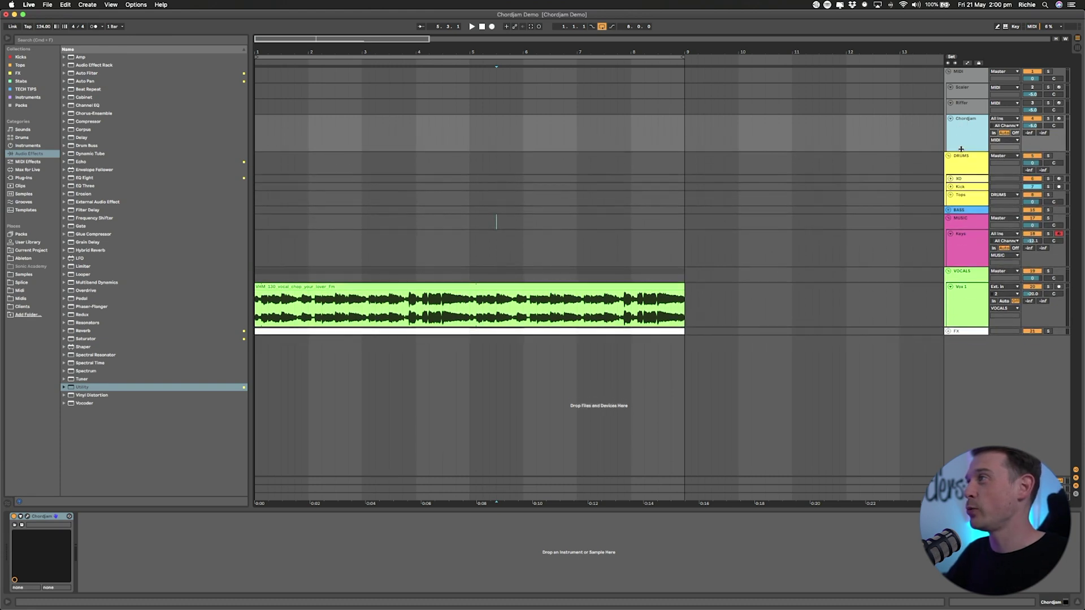
left_click(26, 517)
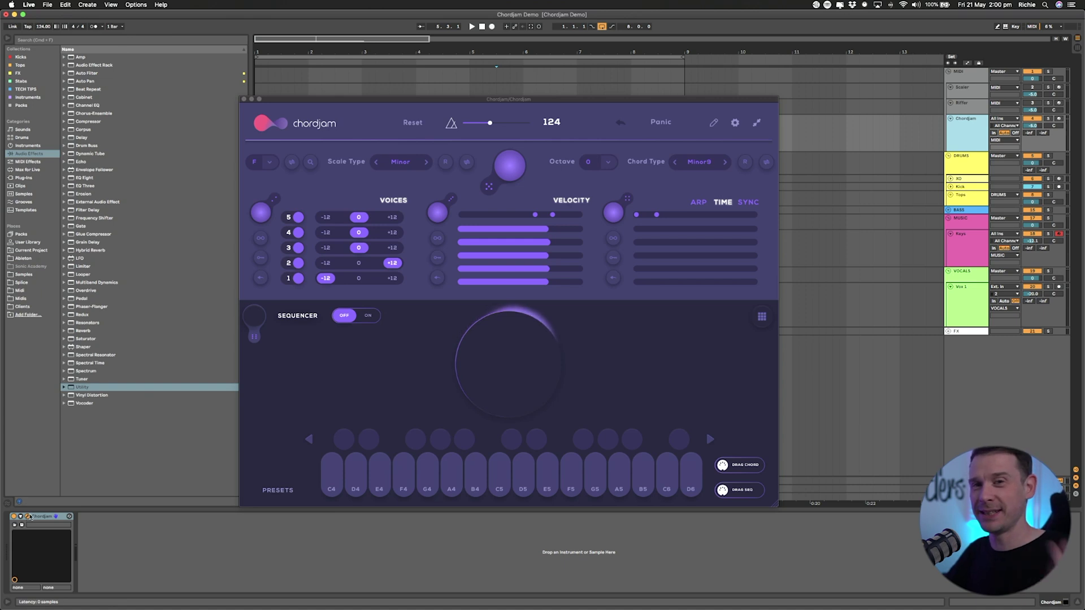
left_click_drag(420, 102, 432, 100)
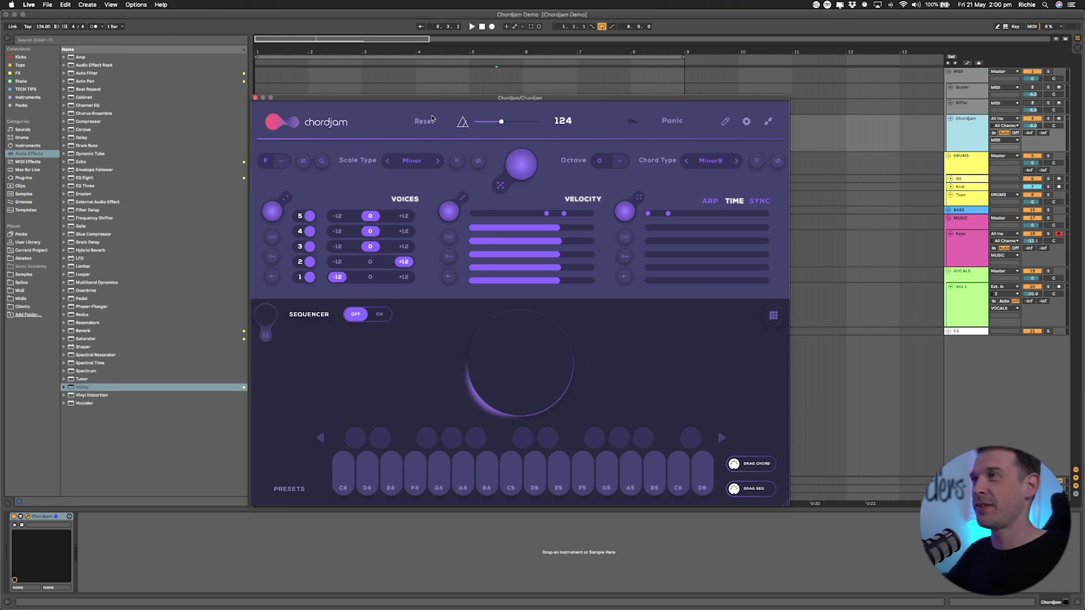
left_click(256, 98)
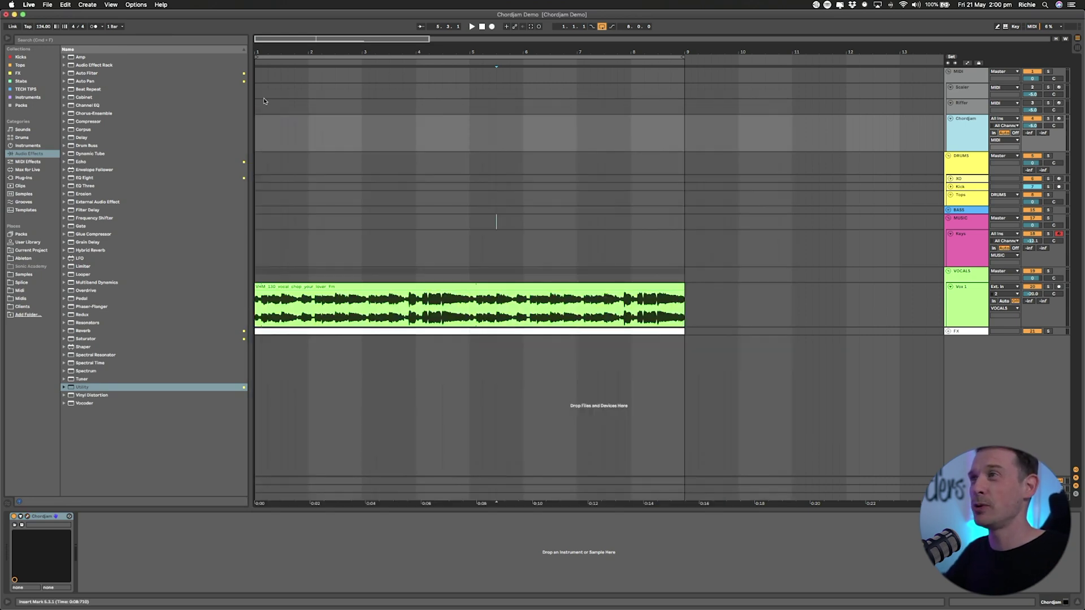
Show the Keys track's devices, then open and close the TAL-Chorus-LX window.
left_click(957, 249)
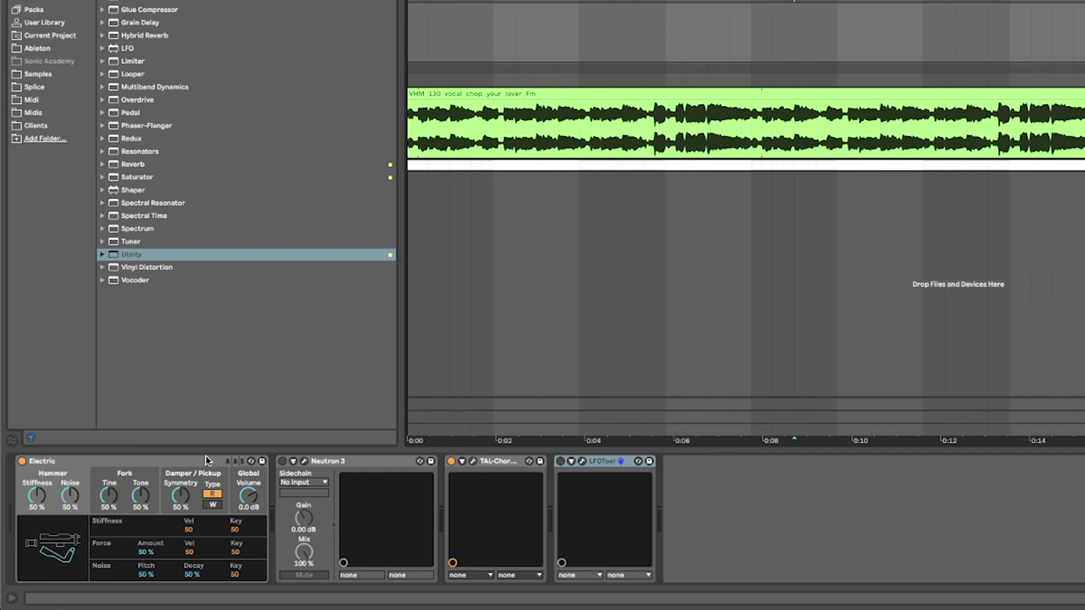
left_click(473, 462)
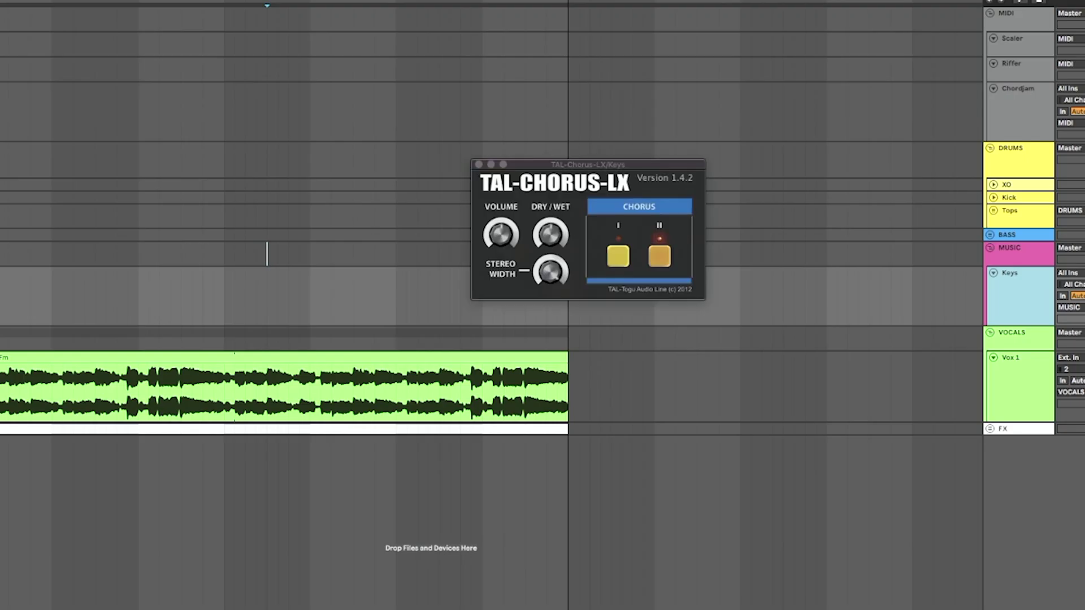
left_click_drag(632, 167, 407, 314)
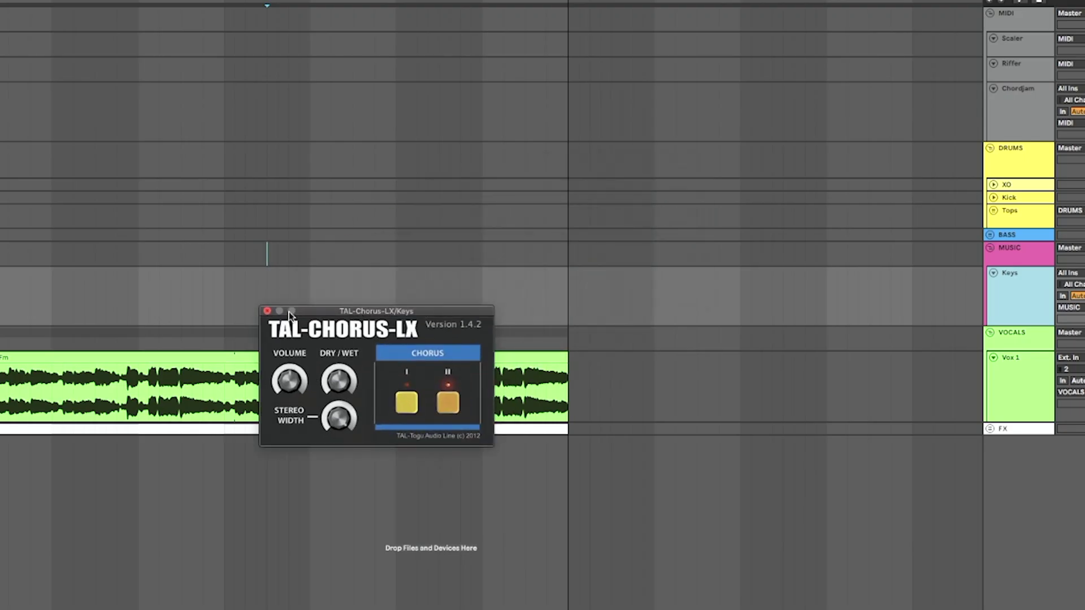
left_click(267, 311)
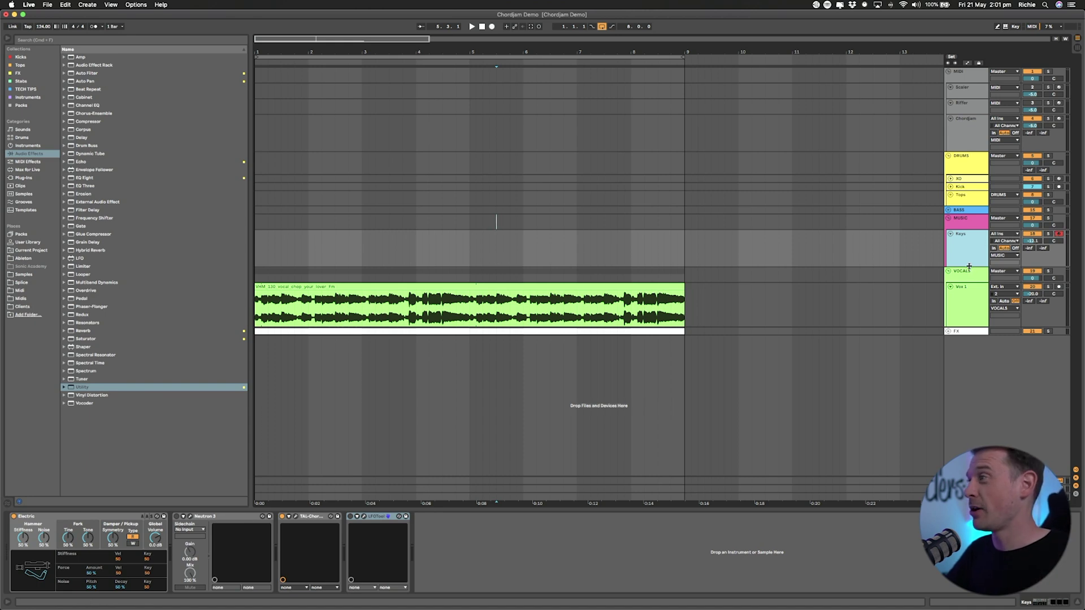
Route Chordjam/Chordjam MIDI into Keys, set Keys monitoring to In, and arm the Chordjam track.
left_click_drag(968, 266, 968, 288)
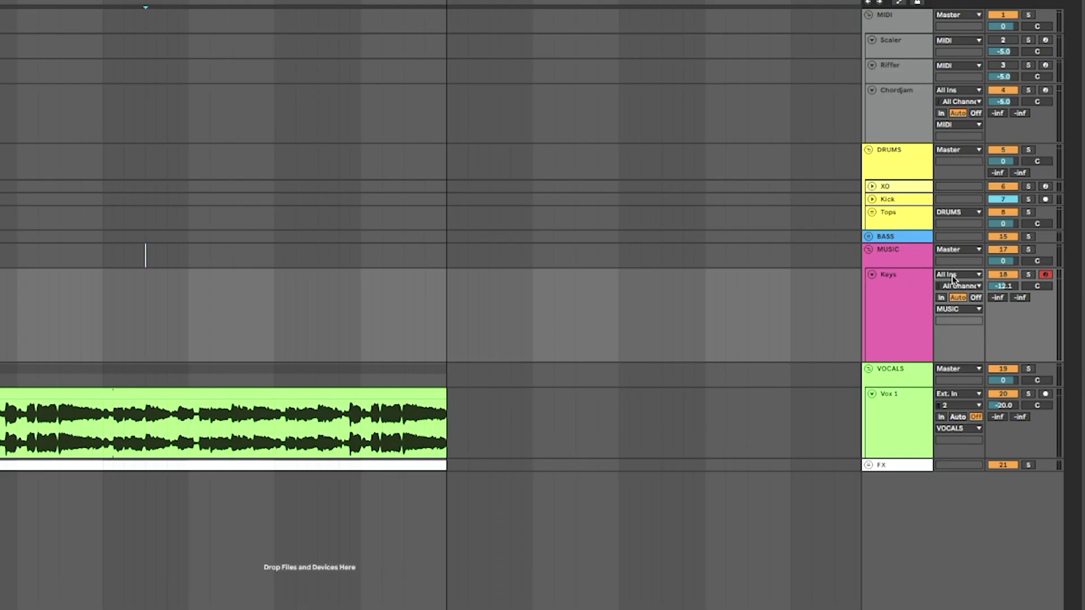
left_click(954, 278)
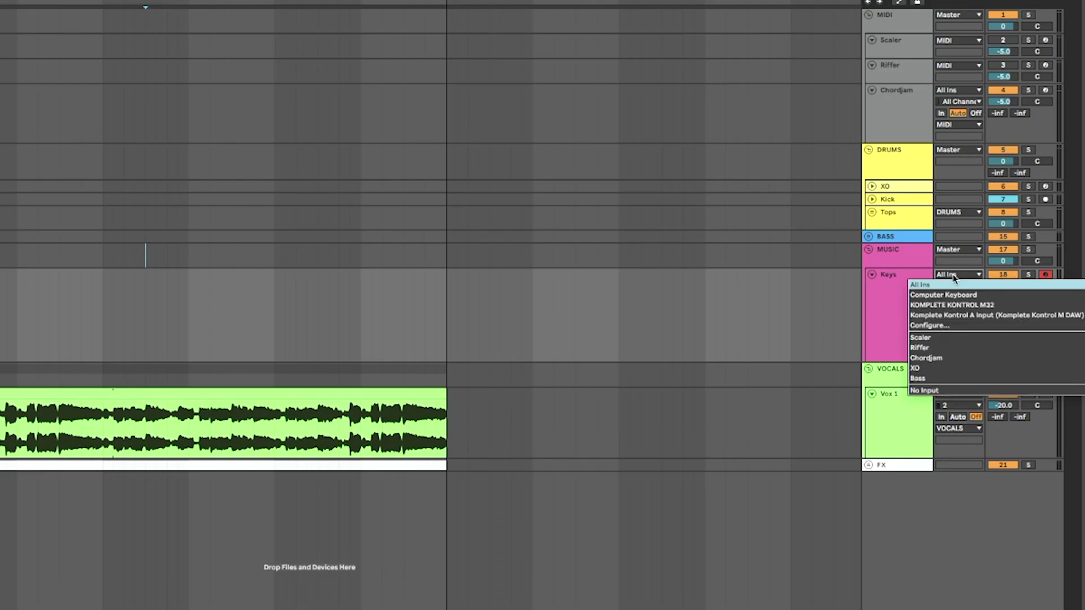
left_click(951, 359)
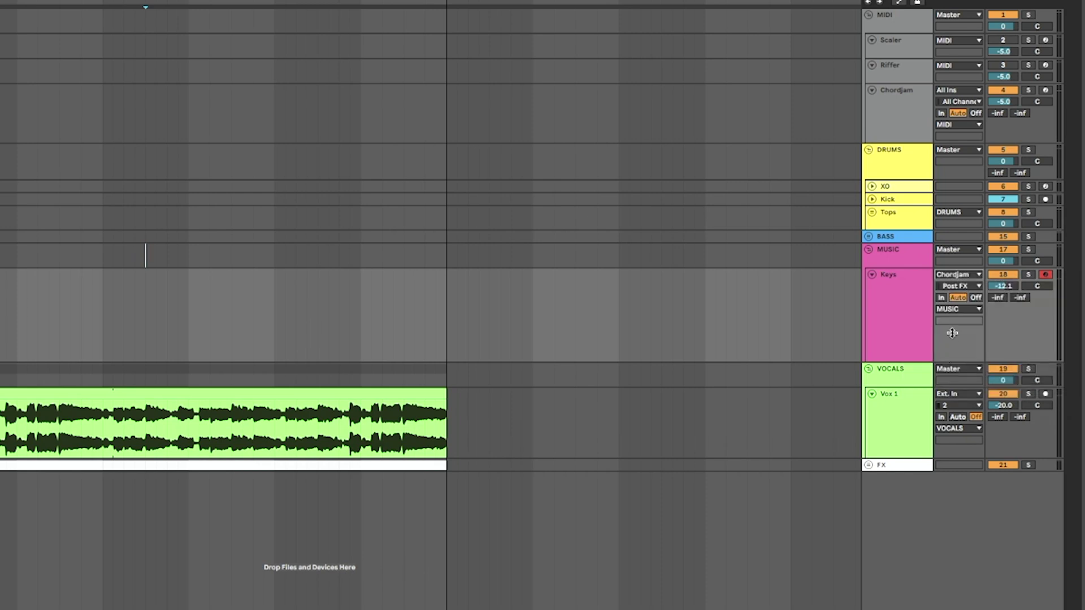
left_click(959, 287)
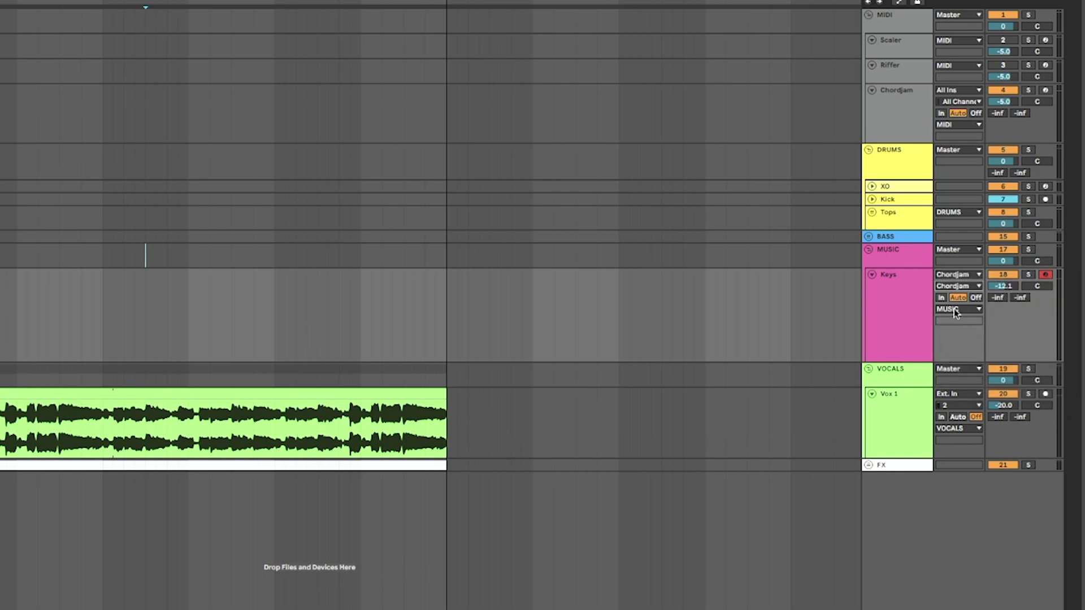
left_click(941, 298)
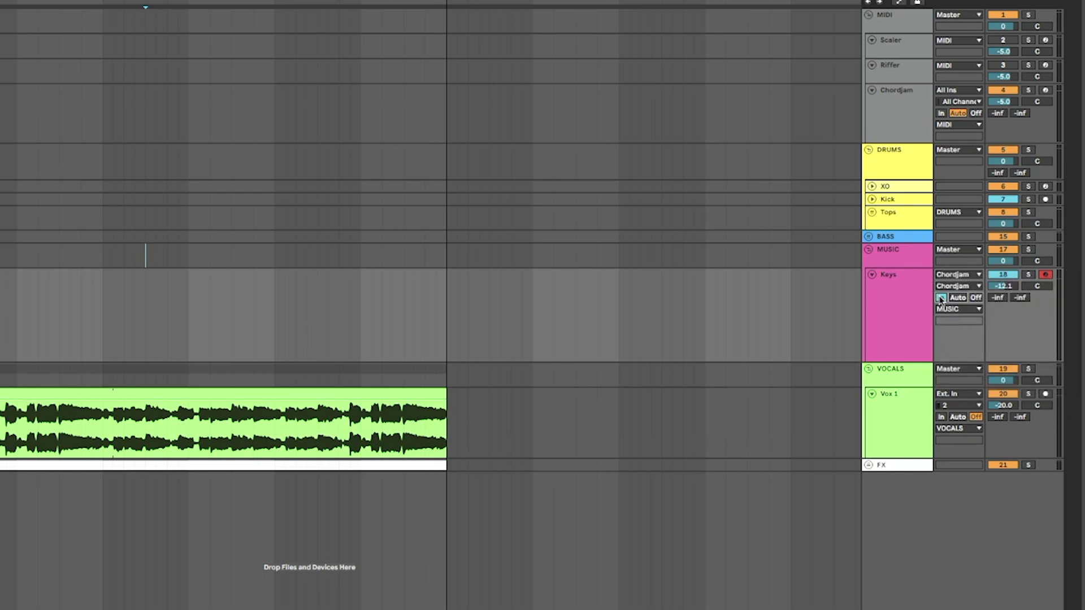
left_click(1046, 89)
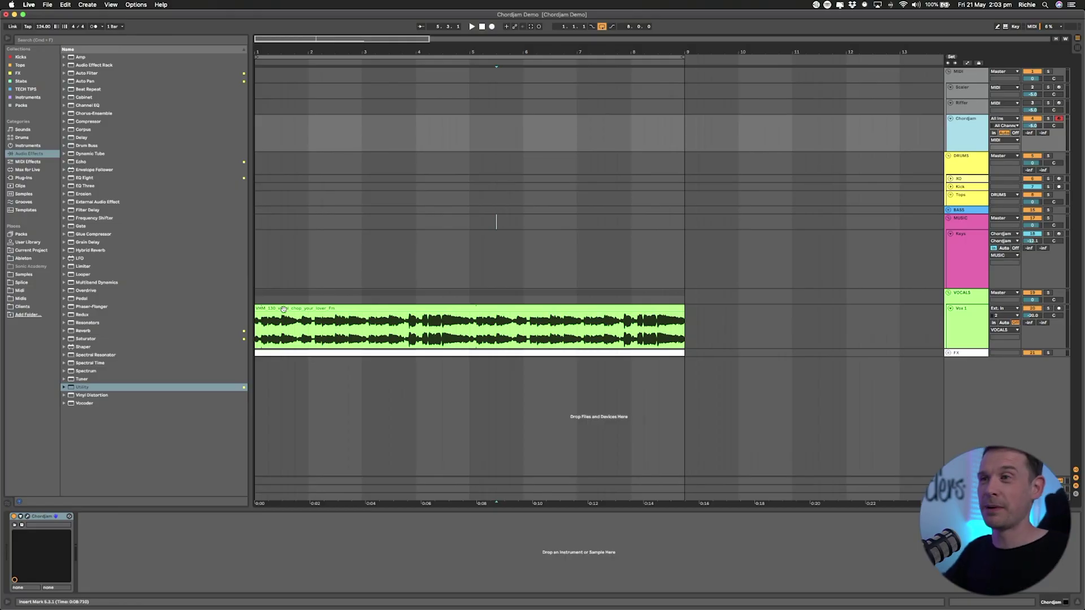
Play the arrangement from its beginning, then bring up the Chordjam plugin window.
left_click(260, 298)
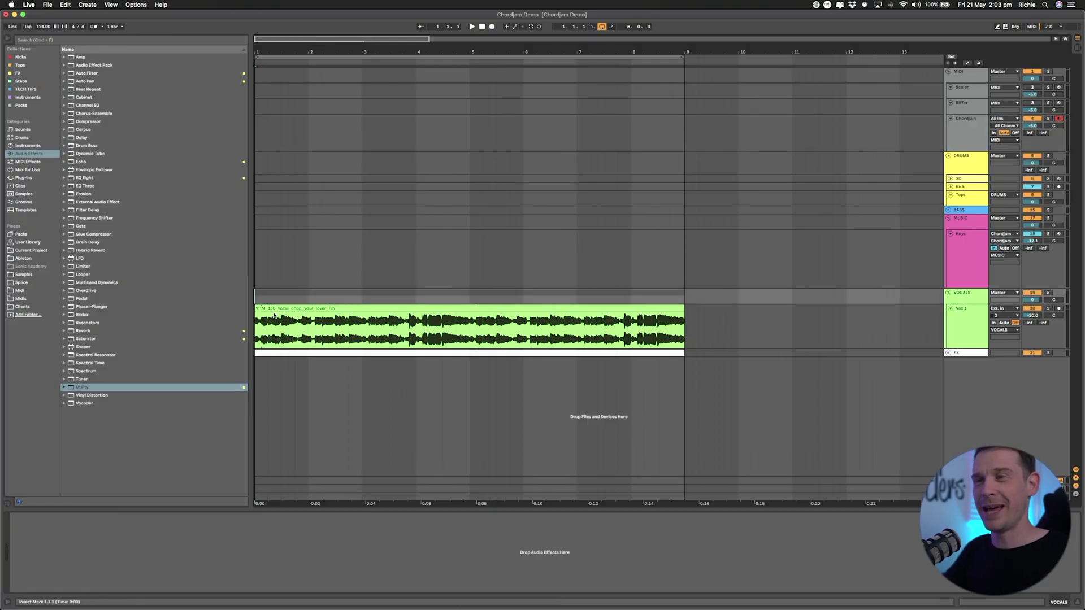
key("space")
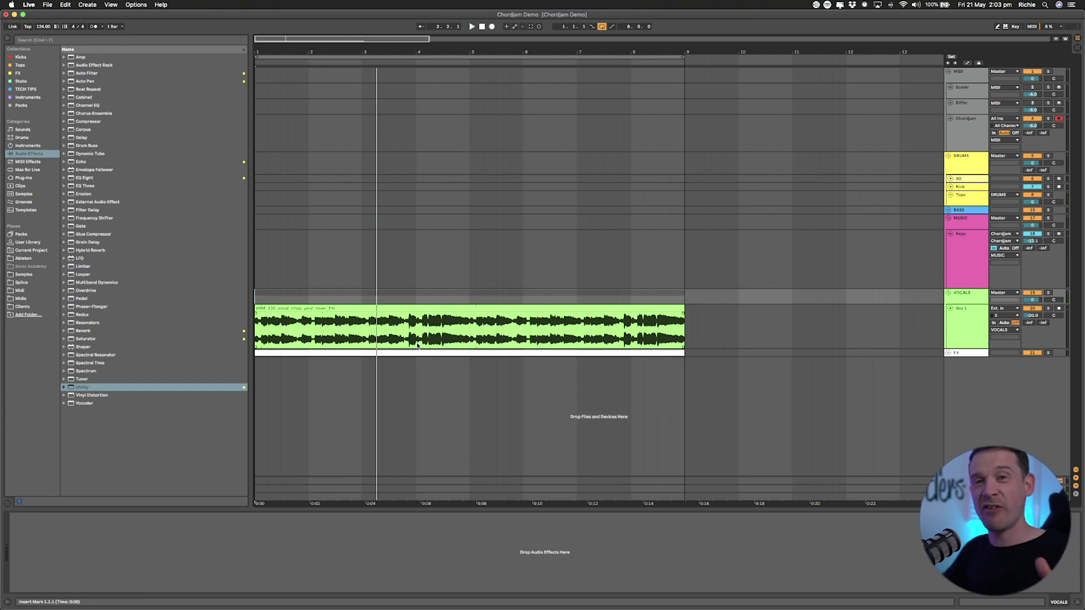
left_click(942, 136)
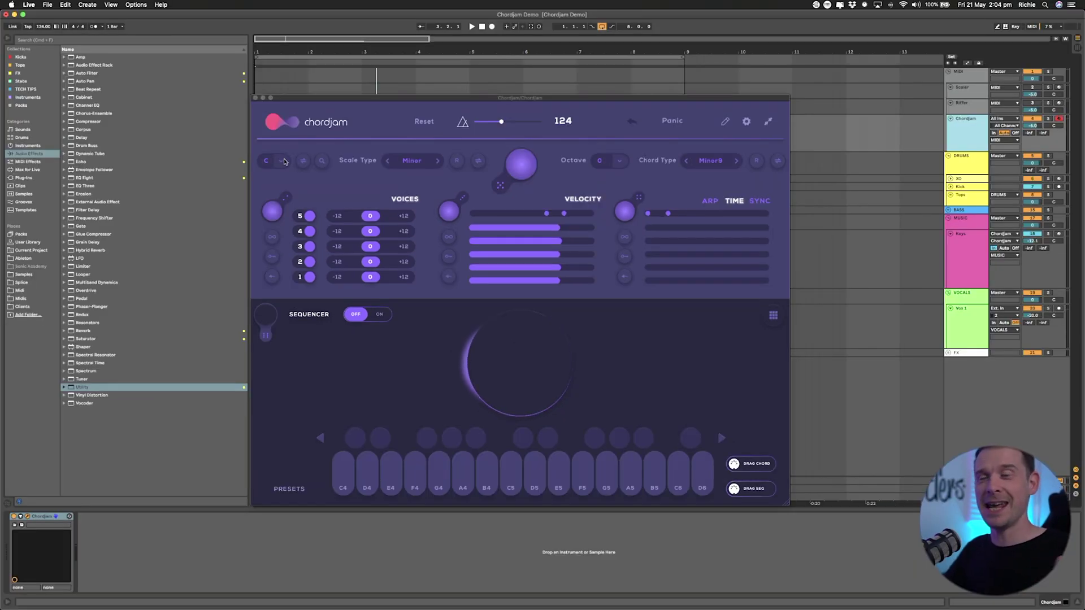
Set Chordjam to key F with Minor scale type and Minor9 chord type.
mouse_move(306, 102)
left_mouse_down()
mouse_move(558, 118)
mouse_move(309, 110)
left_mouse_up()
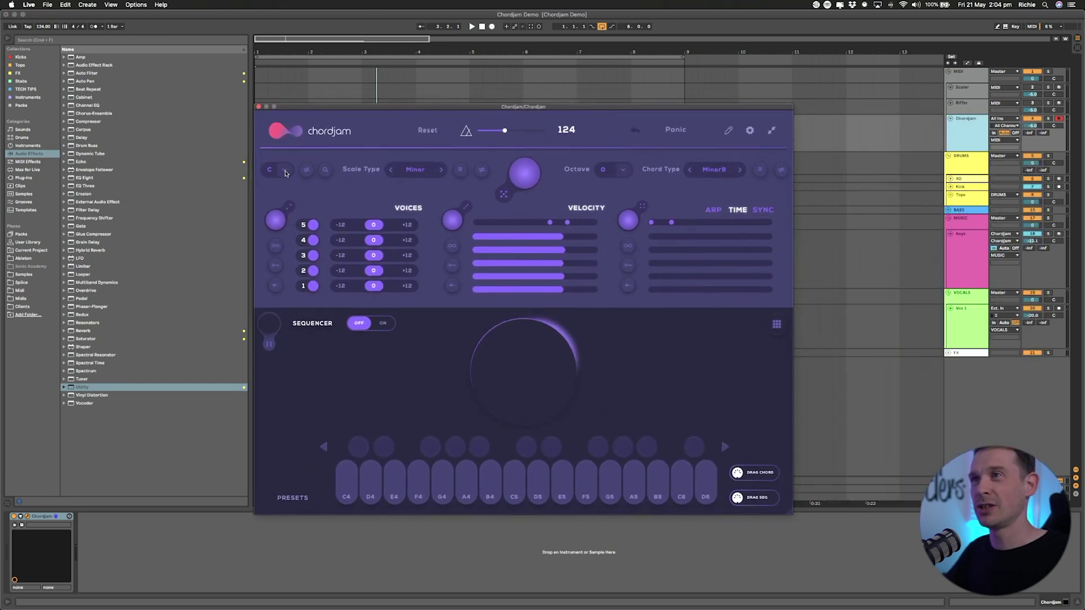
left_click(285, 172)
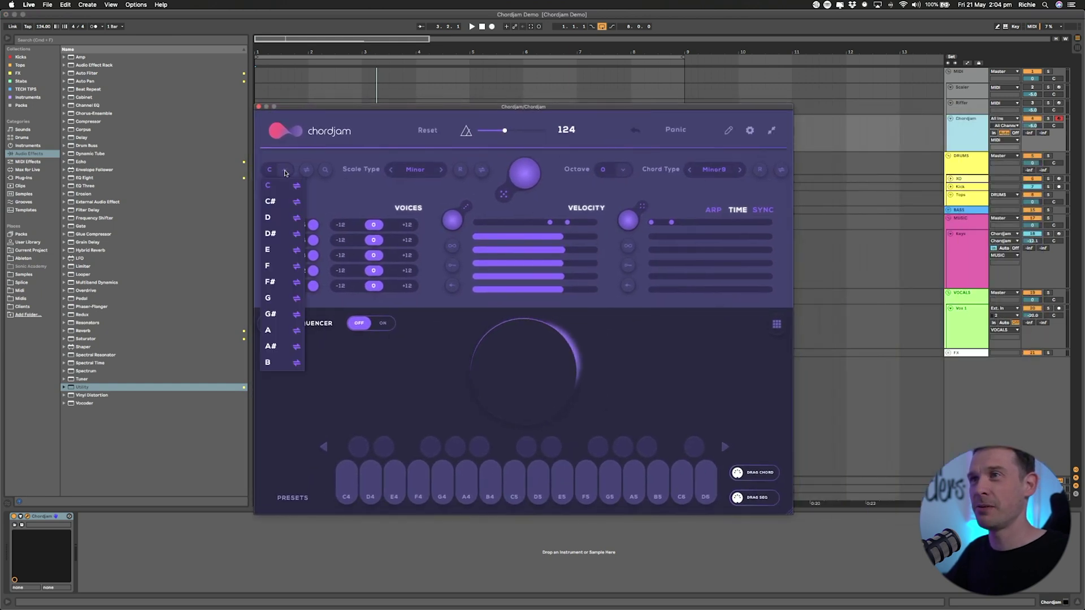
left_click(280, 266)
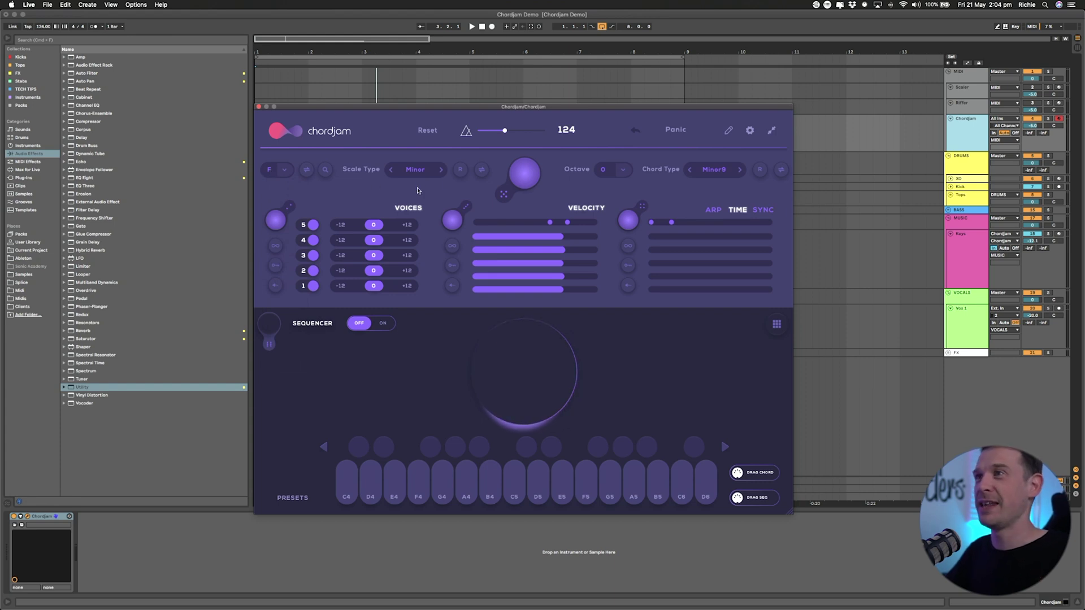
left_click(416, 170)
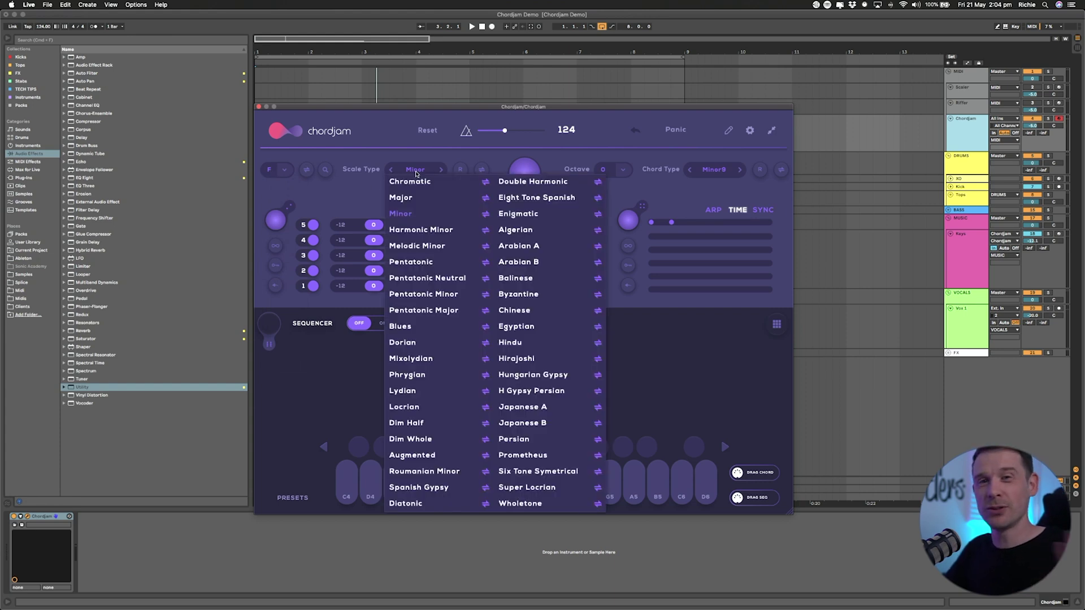
left_click(417, 214)
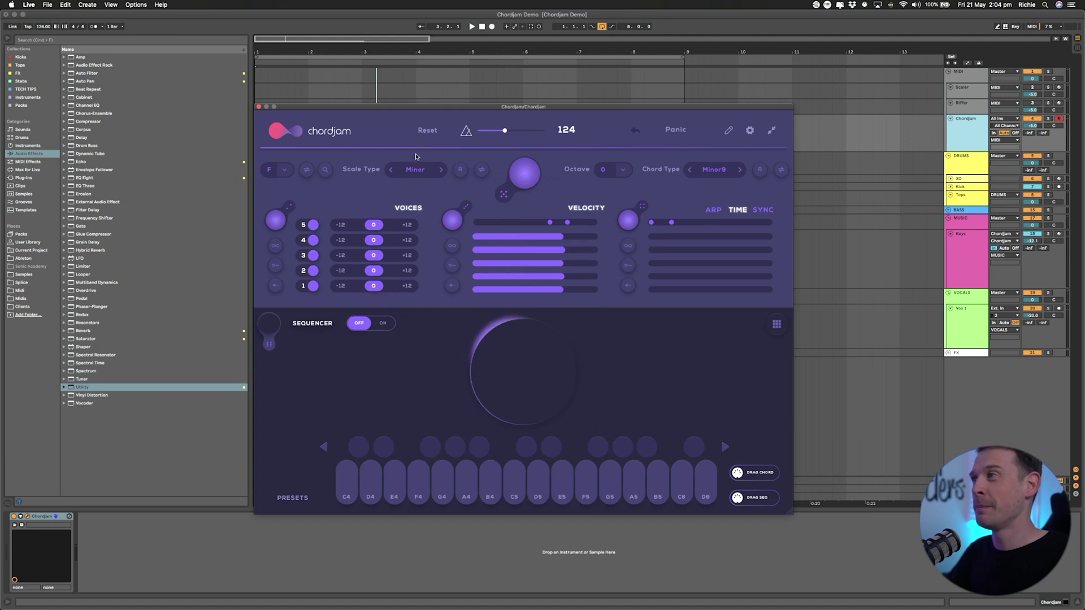
left_click(713, 169)
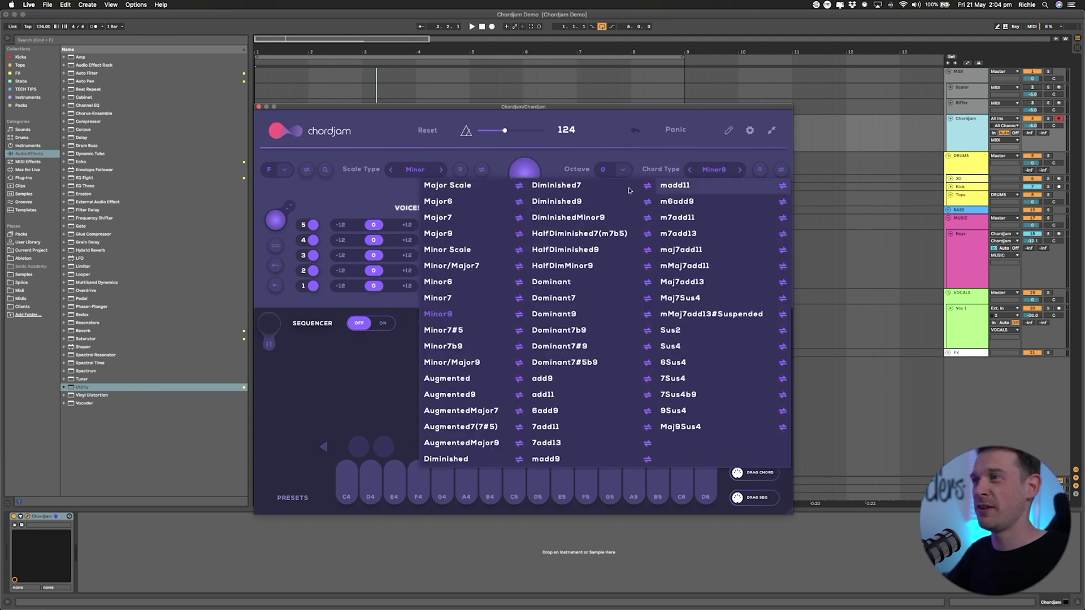
left_click(451, 317)
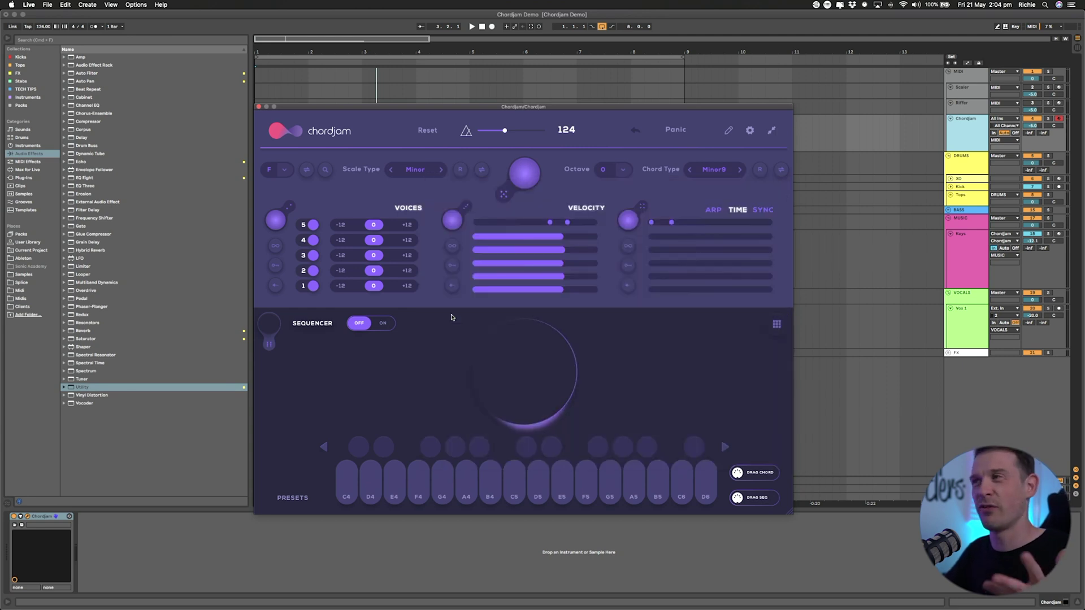
left_click_drag(492, 108, 466, 99)
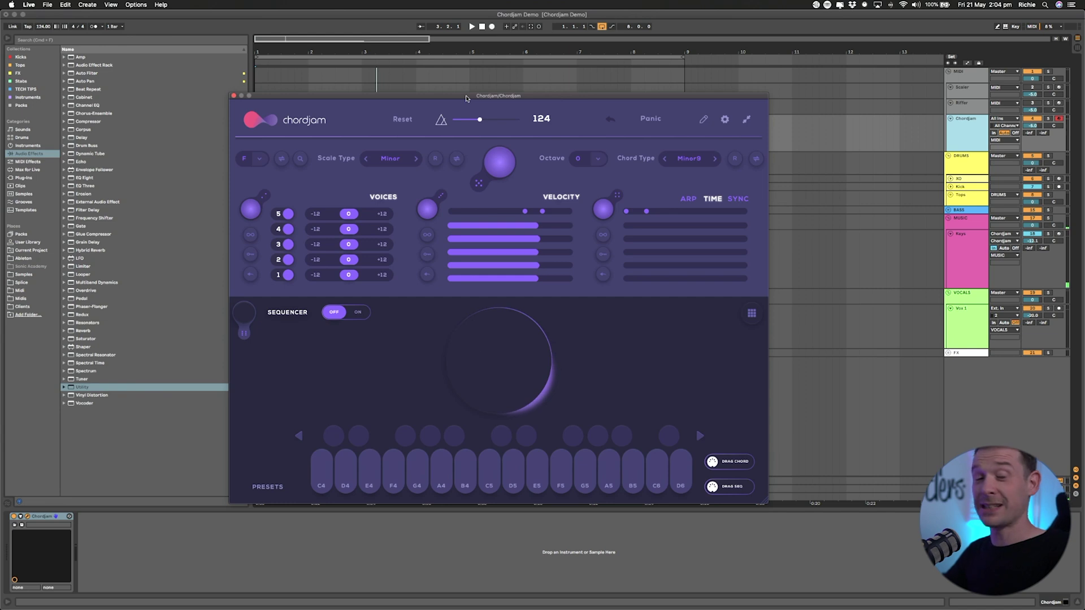
Choose -12 in Chordjam's Octave dropdown.
left_click(602, 158)
left_click(590, 192)
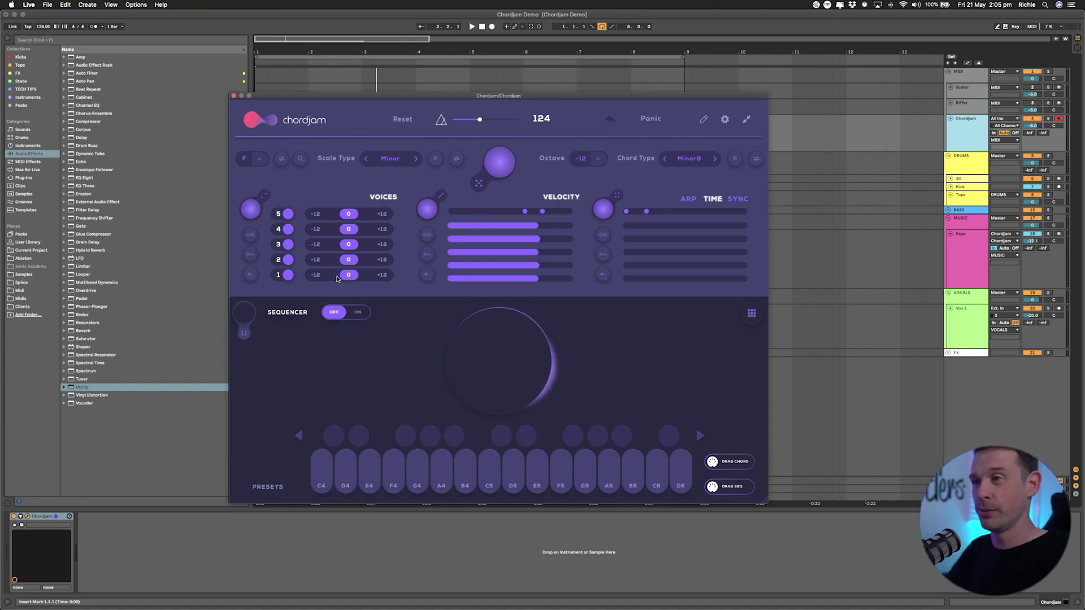
Set Chordjam voice 1 to -12 and voice 2 to +12.
left_click(317, 276)
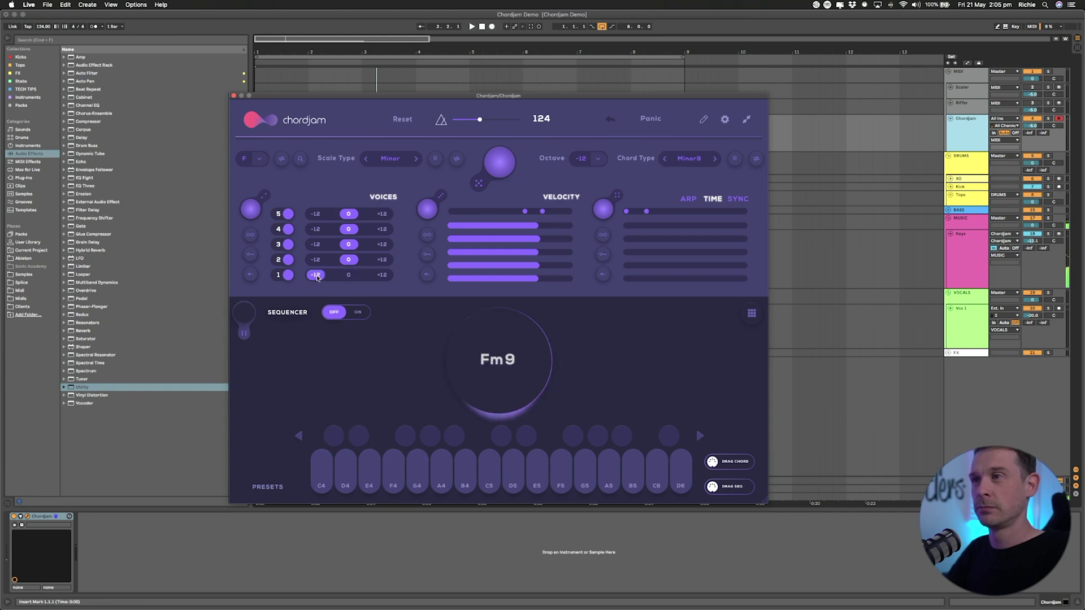
left_click(383, 261)
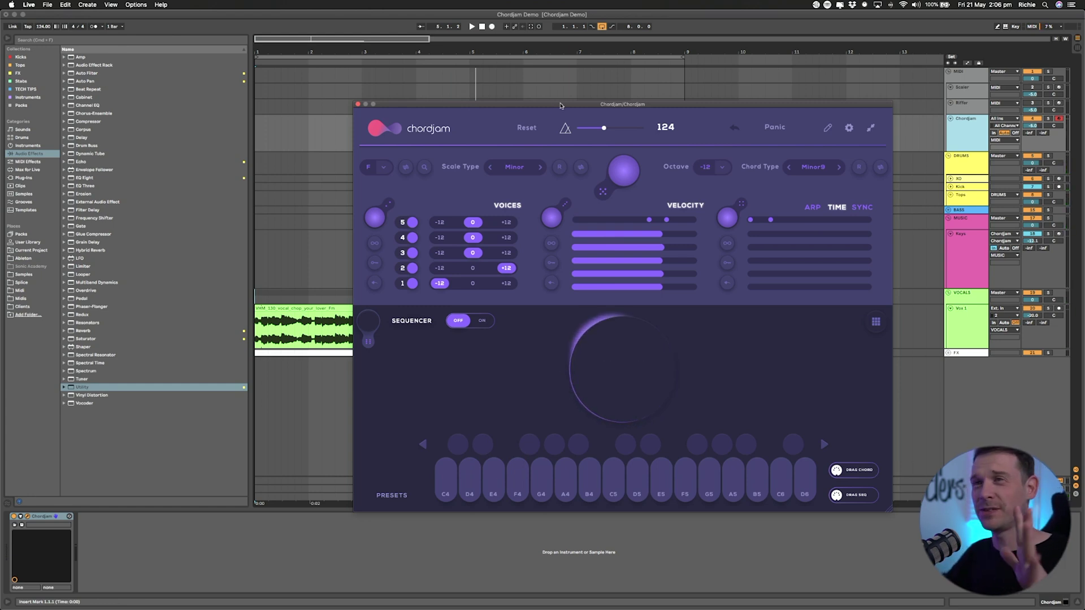
Lower the velocity bars of Chordjam's first two voices.
left_click_drag(555, 106, 524, 113)
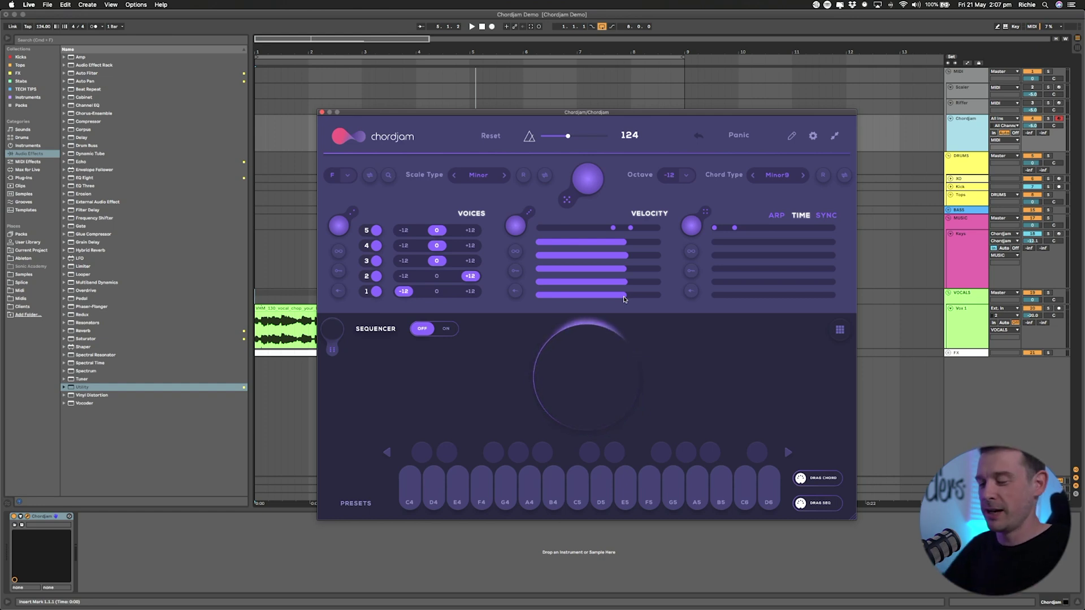
mouse_move(624, 244)
left_mouse_down()
mouse_move(623, 295)
mouse_move(644, 257)
left_mouse_up()
Vary Chordjam's voice velocities, boosting voice 5, and raise the velocity range's lower limit.
left_click(644, 295)
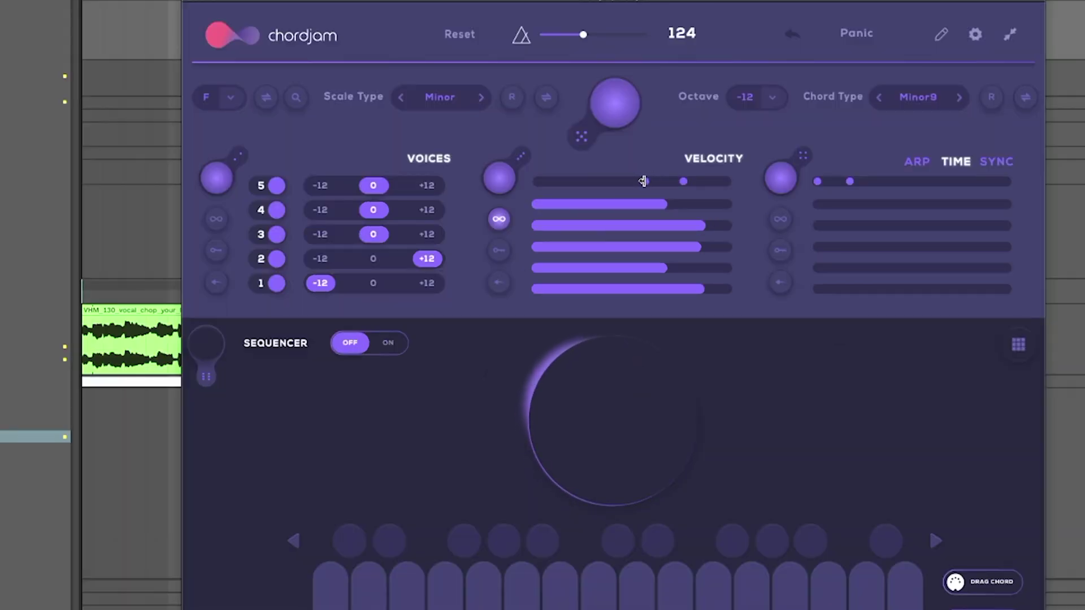
left_click_drag(638, 180, 654, 181)
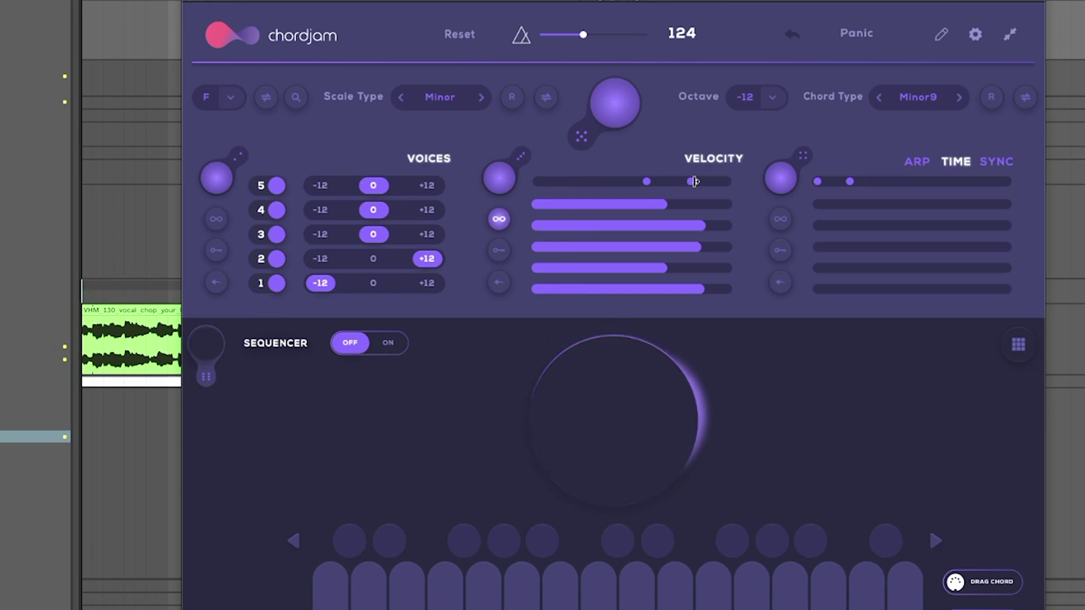
left_click_drag(646, 178, 652, 175)
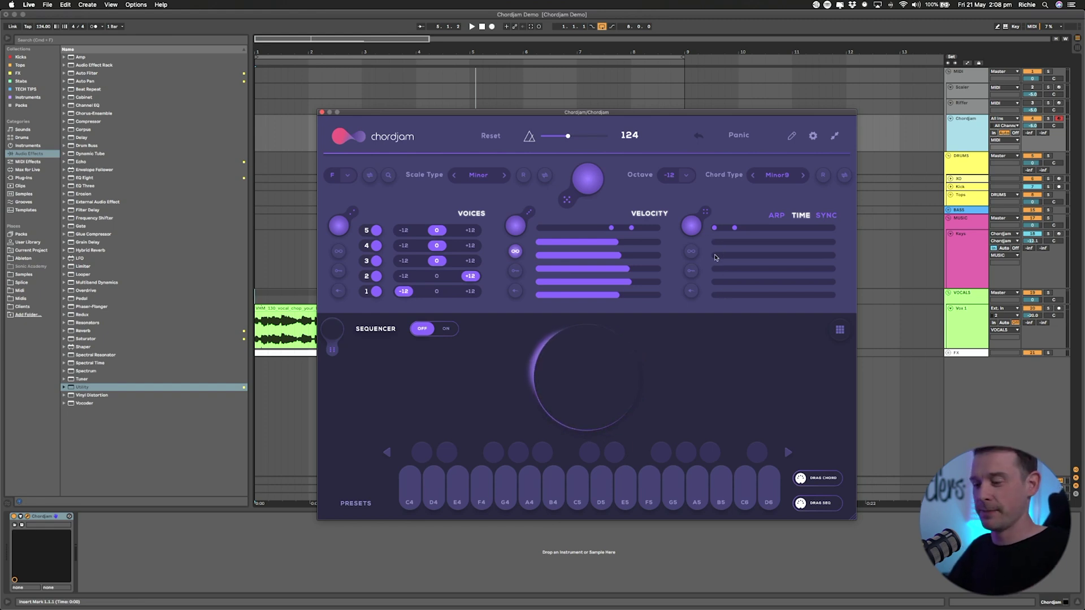
Give Chordjam's second and third TIME rows different note lengths.
mouse_move(715, 258)
left_mouse_down()
mouse_move(739, 257)
mouse_move(721, 288)
left_mouse_up()
mouse_move(713, 242)
left_mouse_down()
mouse_move(739, 242)
mouse_move(733, 257)
left_mouse_up()
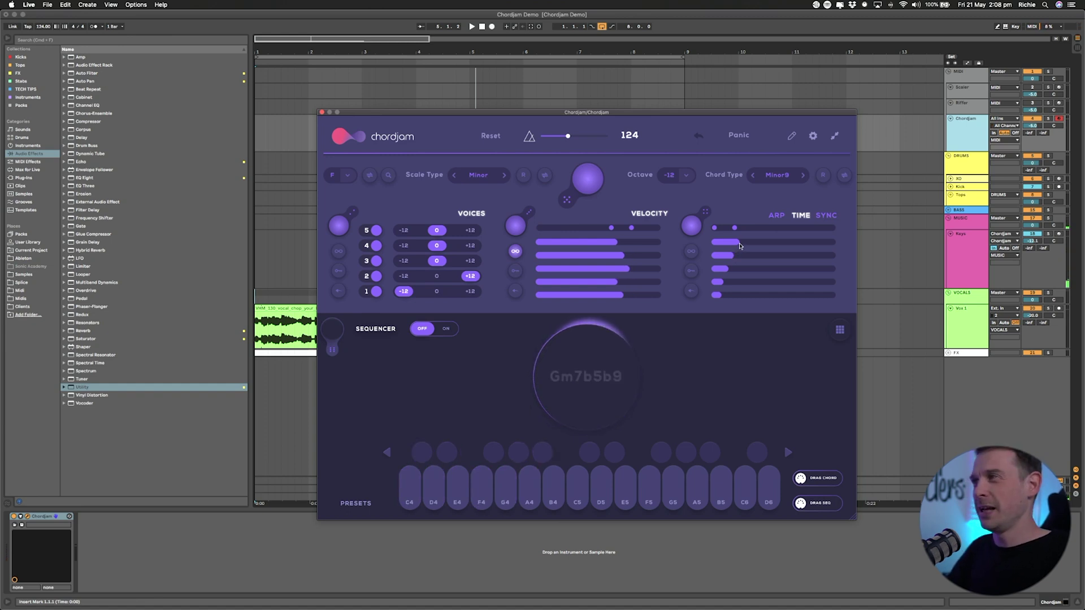
mouse_move(738, 243)
left_mouse_down()
mouse_move(774, 245)
mouse_move(744, 254)
mouse_move(753, 255)
mouse_move(726, 289)
left_mouse_up()
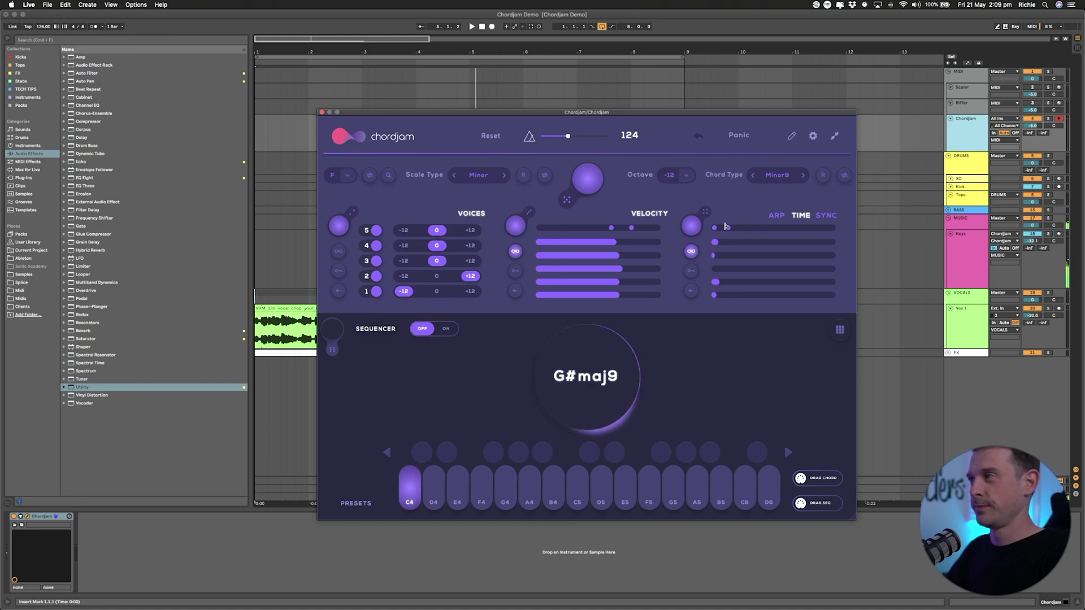
Turn off Chordjam's TIME looping, adjust the second timing row, and play to audition the chords.
left_click(692, 251)
mouse_move(715, 247)
left_mouse_down()
mouse_move(747, 243)
mouse_move(721, 253)
mouse_move(735, 255)
mouse_move(716, 281)
mouse_move(752, 282)
mouse_move(722, 296)
left_mouse_up()
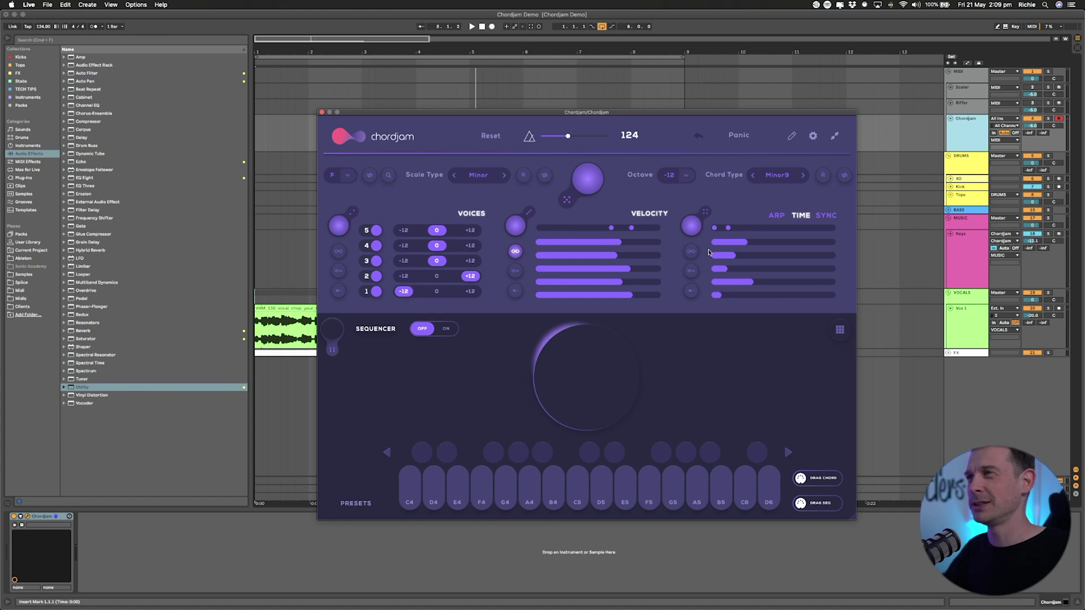
left_click_drag(618, 116, 642, 114)
key("space")
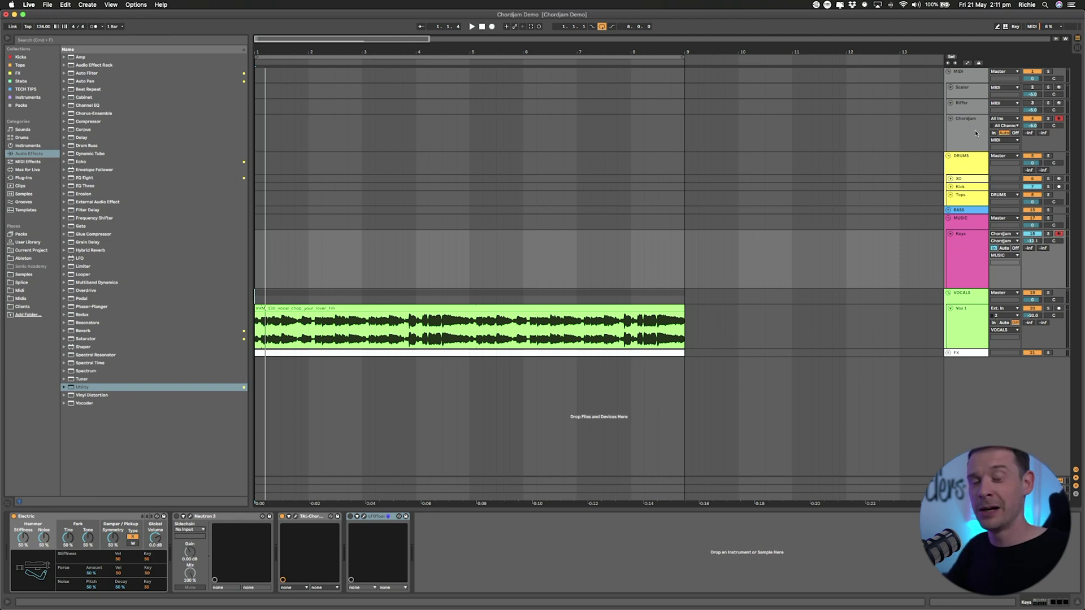
Arrangement-record the chord progression, then move the recorded Keys clip to bar 1.
left_click(491, 28)
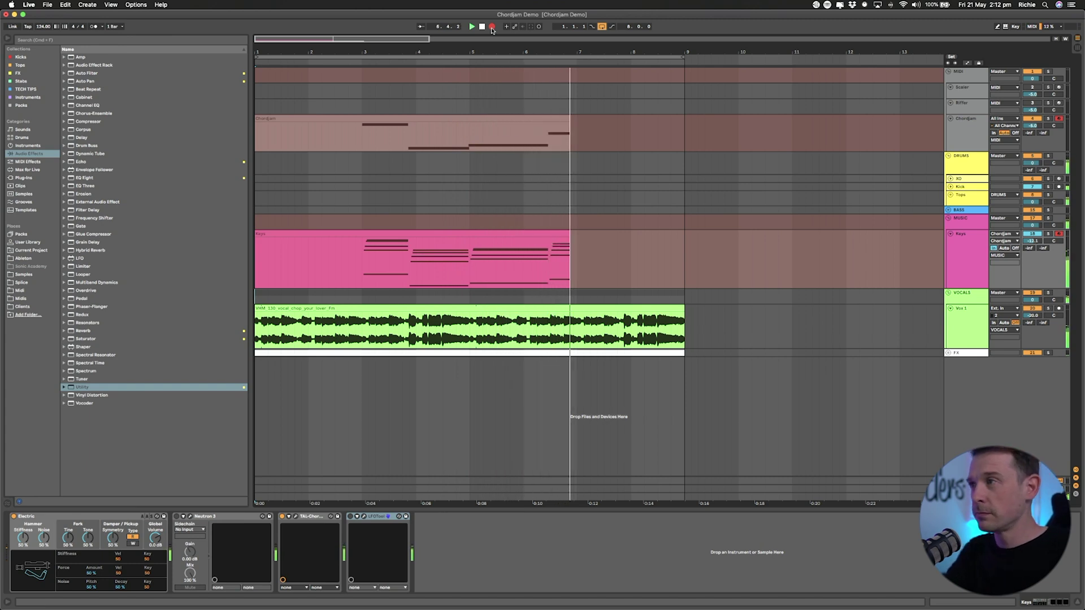
left_click(492, 27)
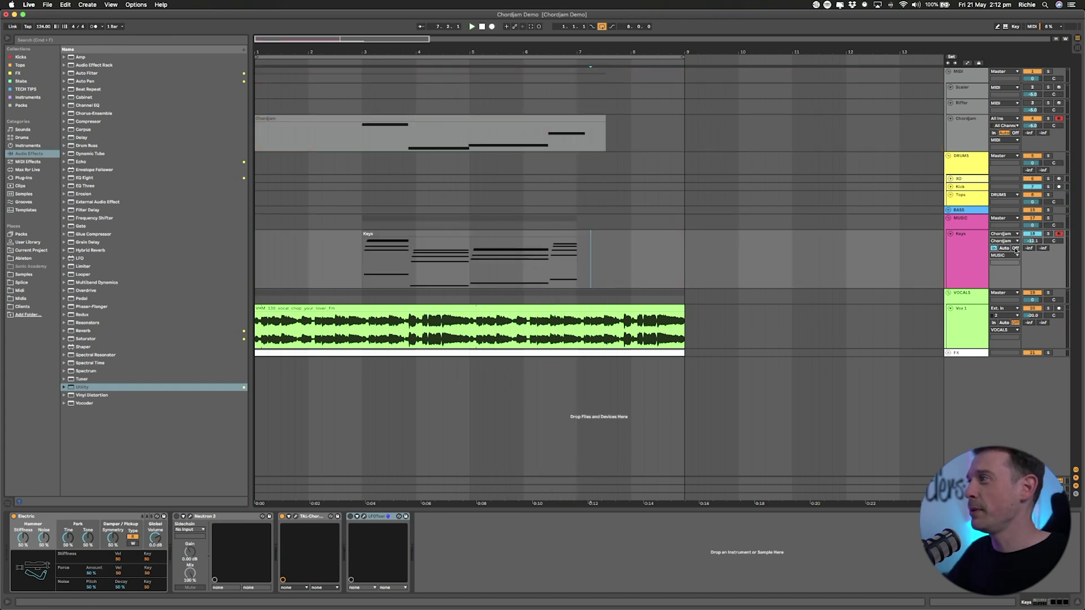
left_click_drag(510, 237, 398, 235)
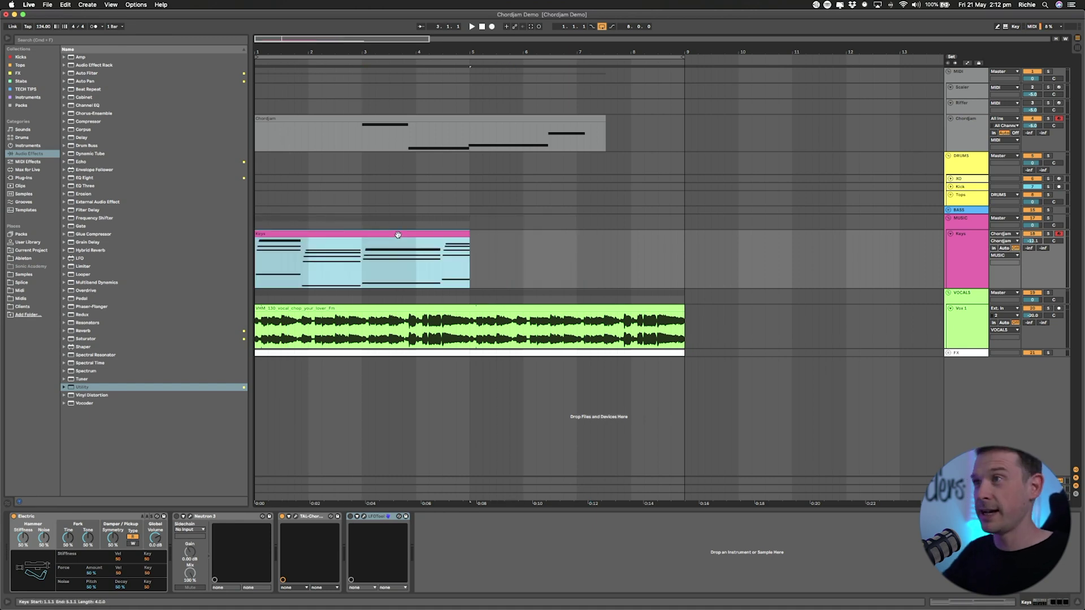
Open the recorded Keys clip in the editor and select its first chord's notes.
double_click(398, 235)
left_click(277, 381)
left_click_drag(280, 381, 258, 473)
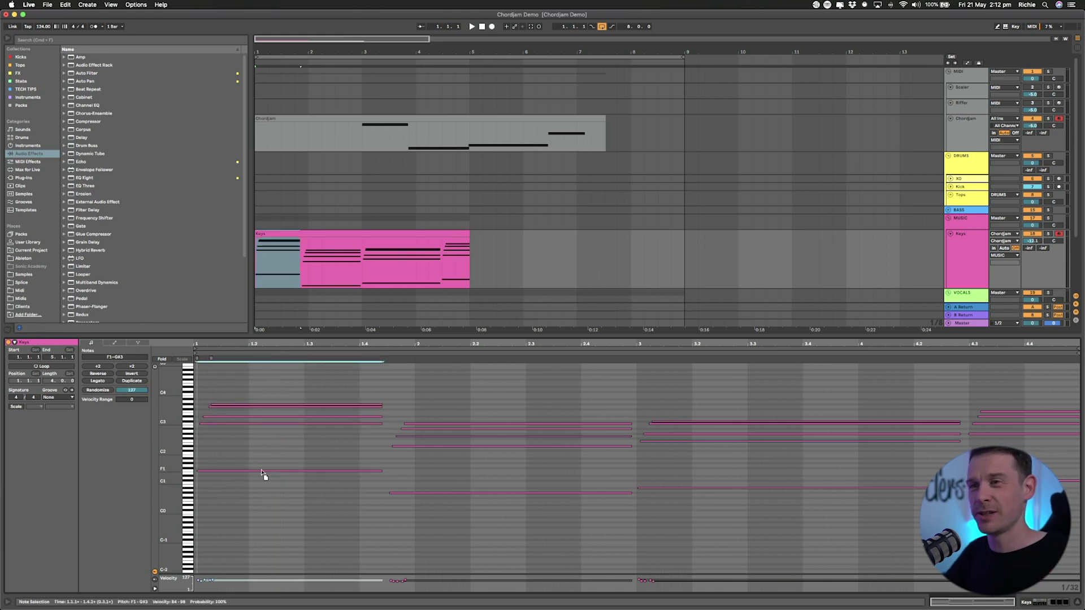
Loop-extend the Keys clip to bar 9, play it back, then delete the clip.
left_click_drag(470, 257, 684, 256)
key("space")
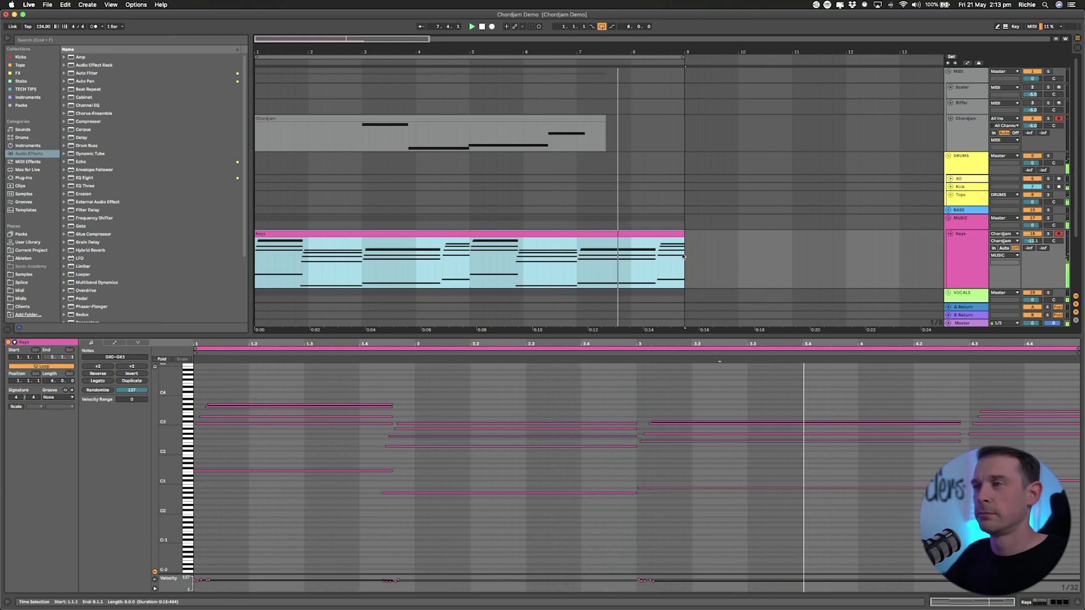
left_click(576, 235)
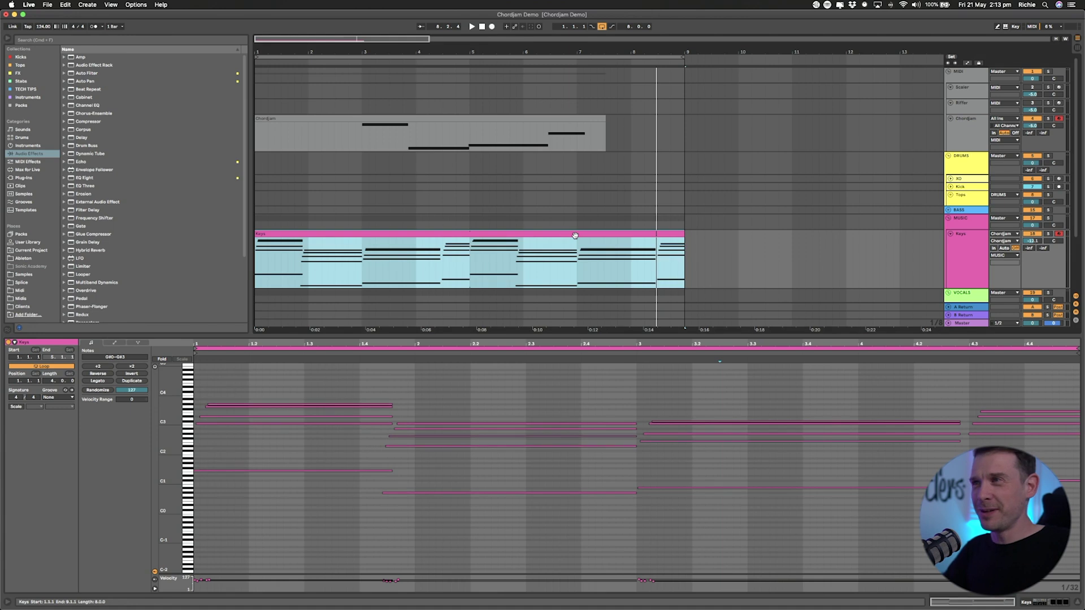
key("Delete")
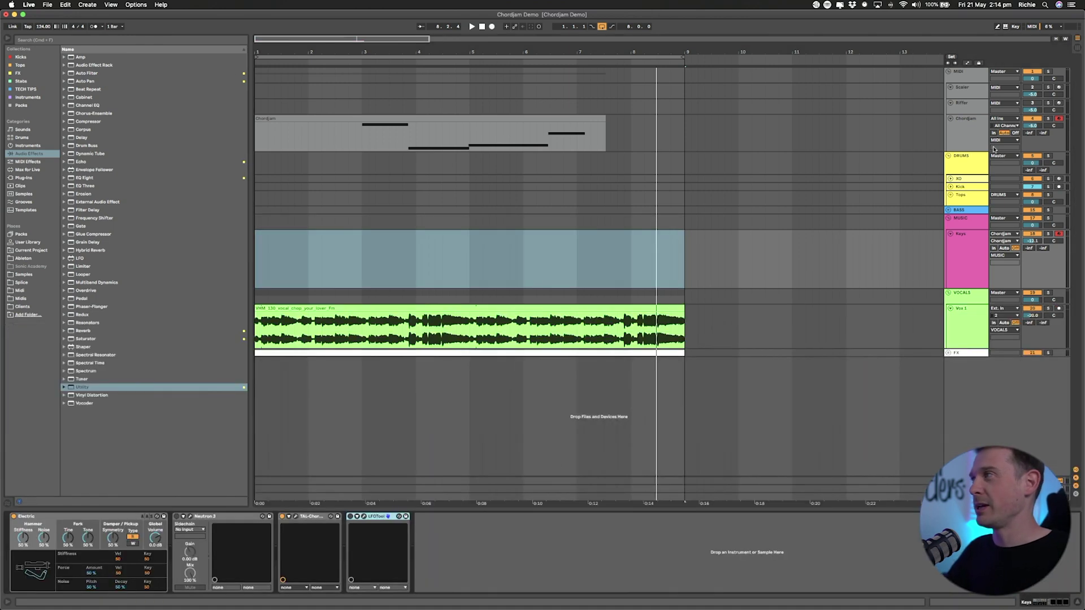
Open Chordjam, set Keys monitoring to In, and switch Chordjam's sequencer on.
left_click(966, 127)
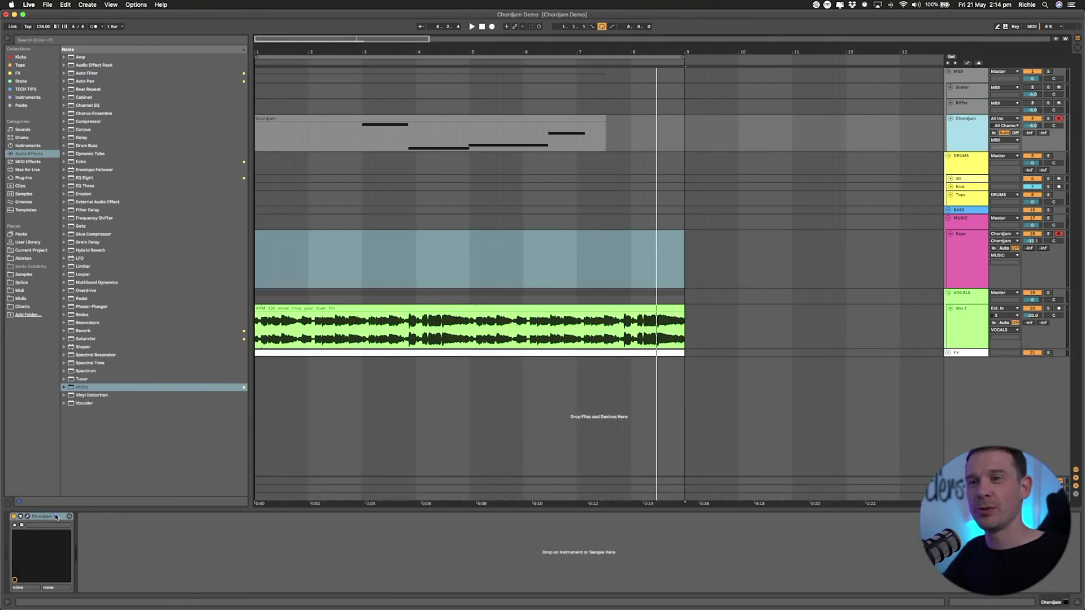
left_click(29, 516)
left_click(1022, 247)
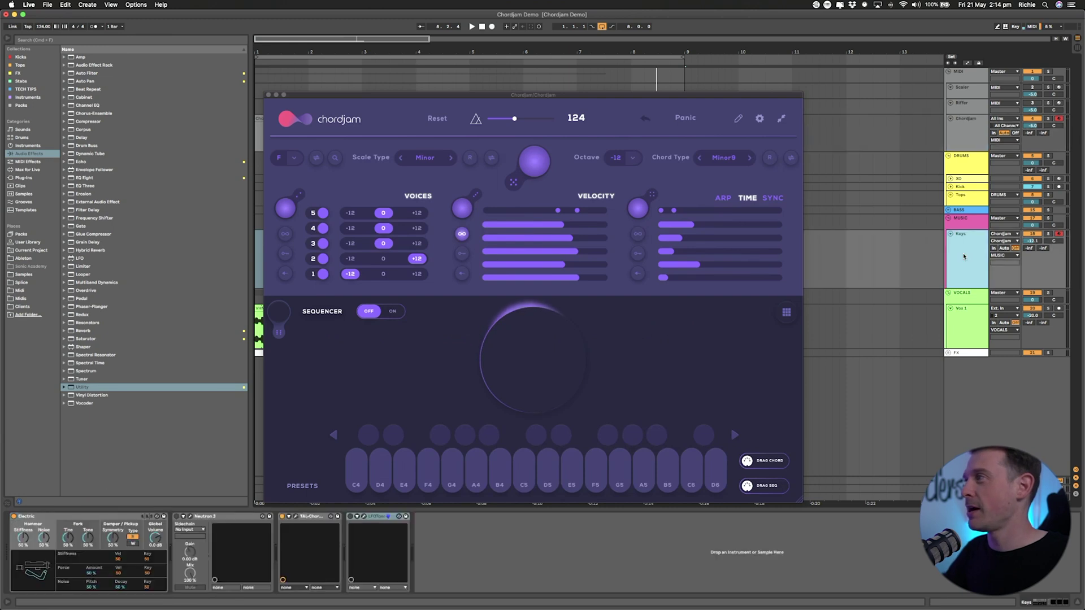
left_click(525, 96)
left_click_drag(525, 96, 504, 89)
left_click(372, 306)
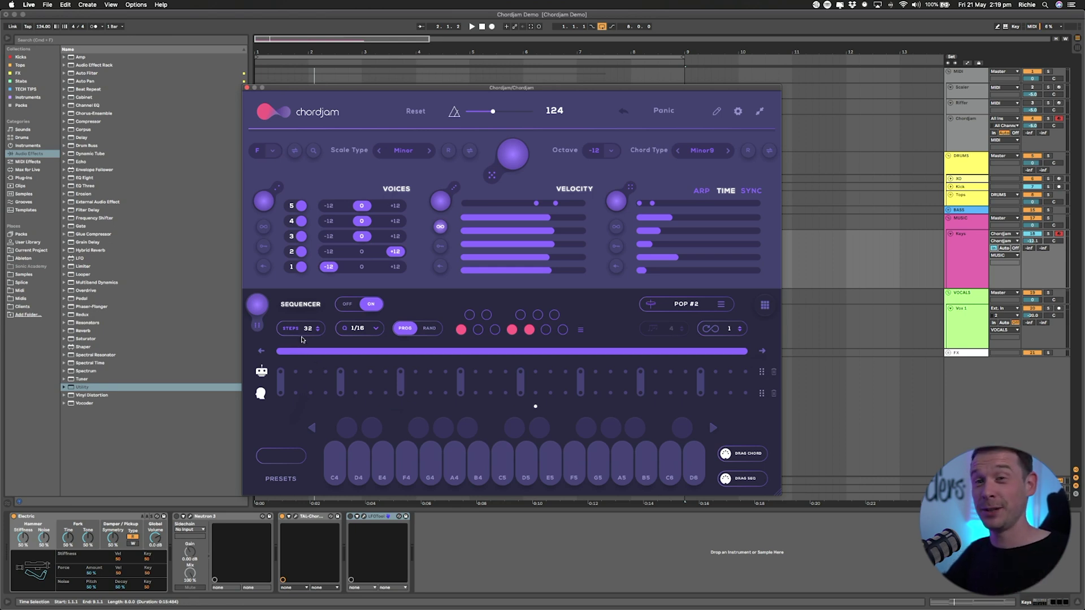
Raise Chordjam's STEPS from 32 to 64 and stretch the sequence range across all steps.
left_click_drag(309, 330, 311, 307)
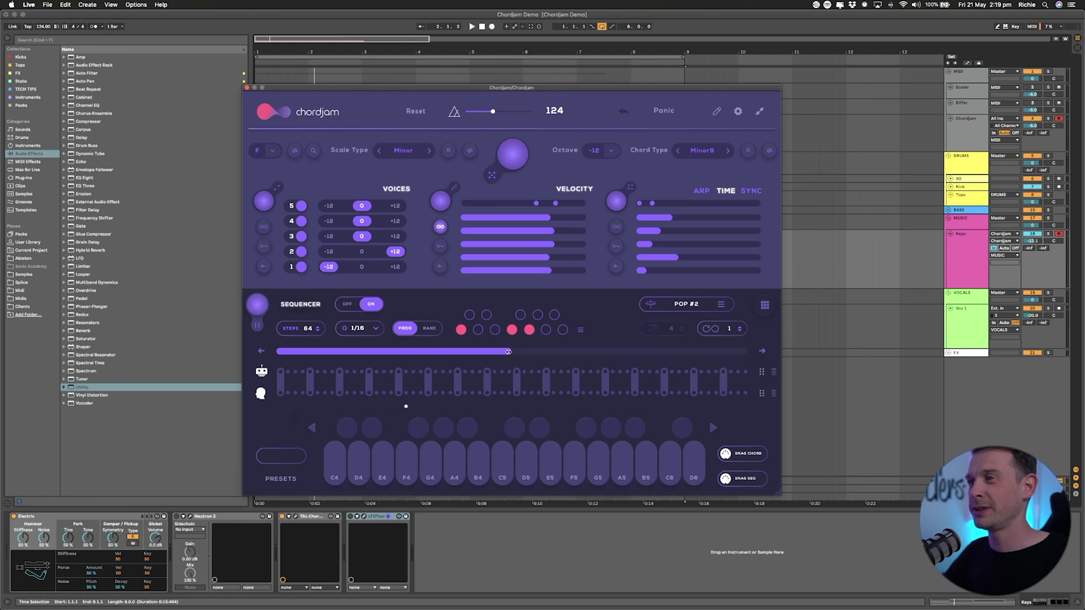
left_click_drag(509, 352, 769, 354)
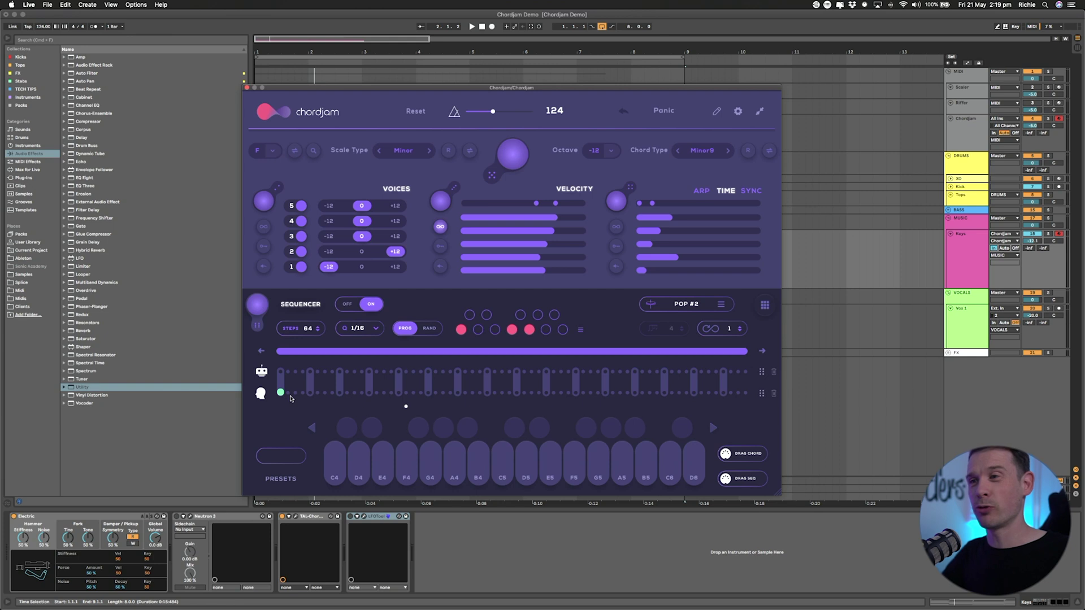
Draw Fm9, G#maj9, A#m9 and C#maj9 blocks in the chord lane, lengthening A#m9.
left_click_drag(283, 392, 378, 390)
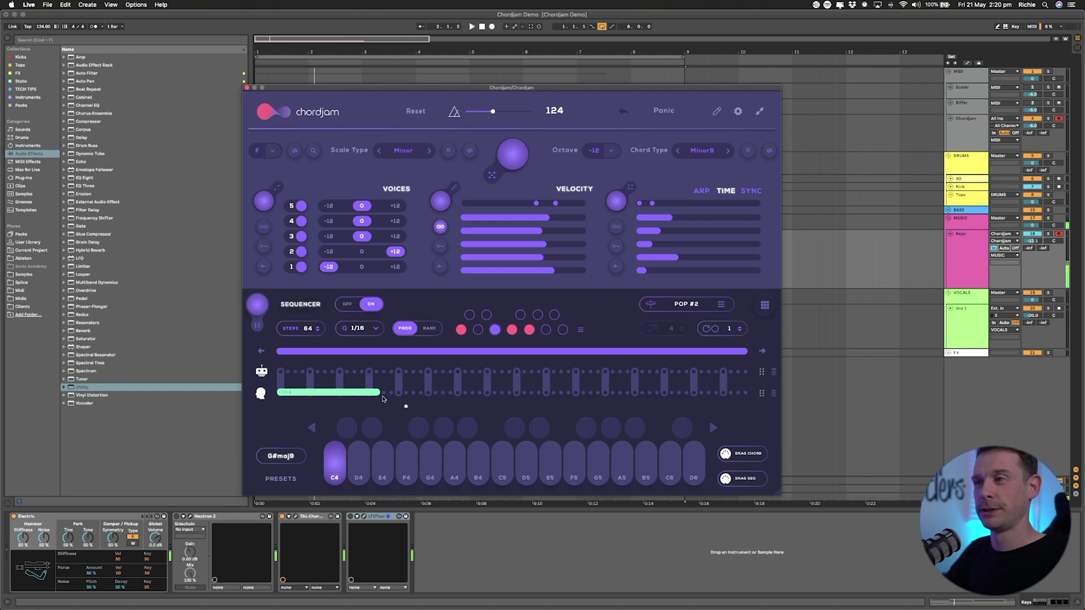
left_click_drag(382, 396, 510, 394)
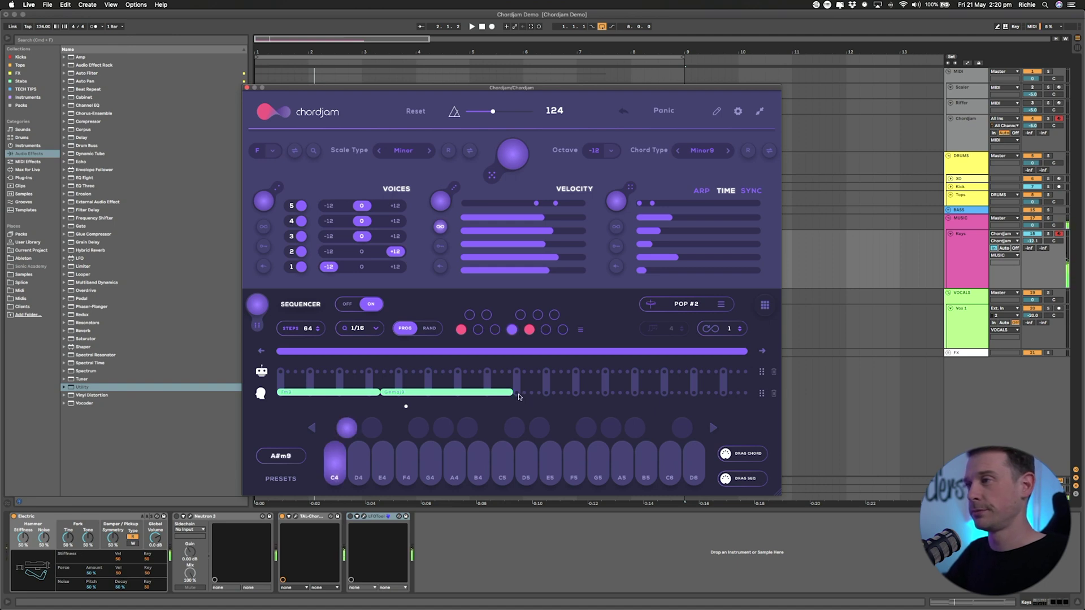
left_click_drag(518, 396, 645, 399)
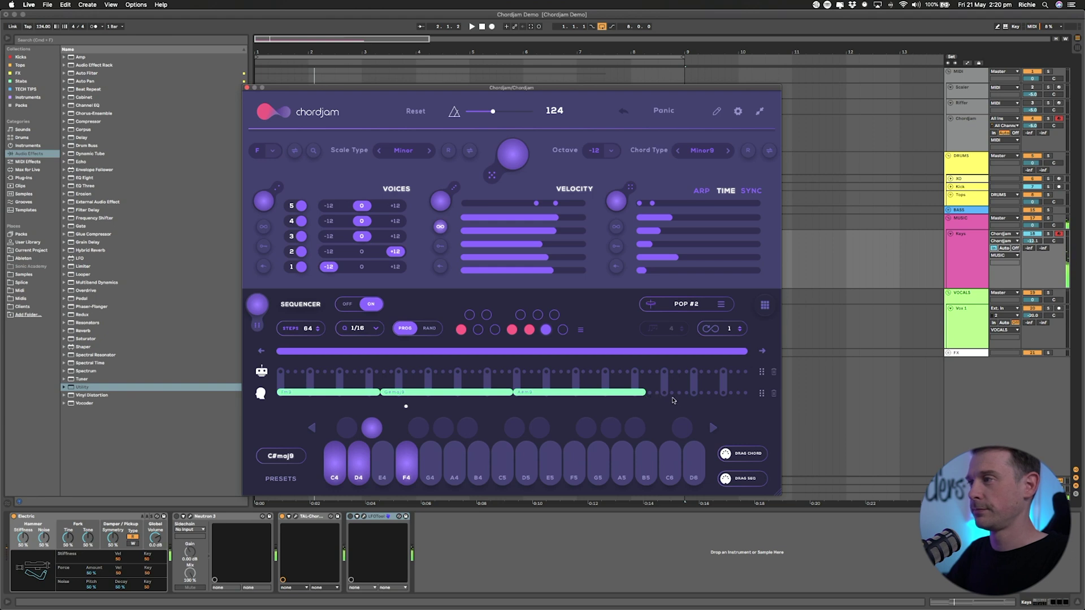
left_click(695, 394)
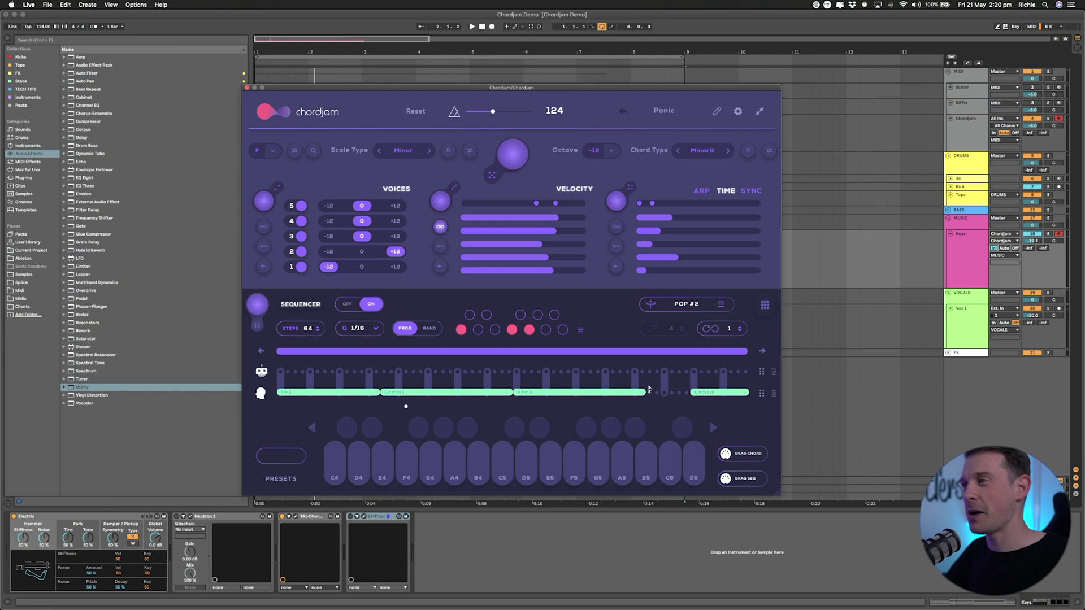
left_click_drag(648, 390, 687, 394)
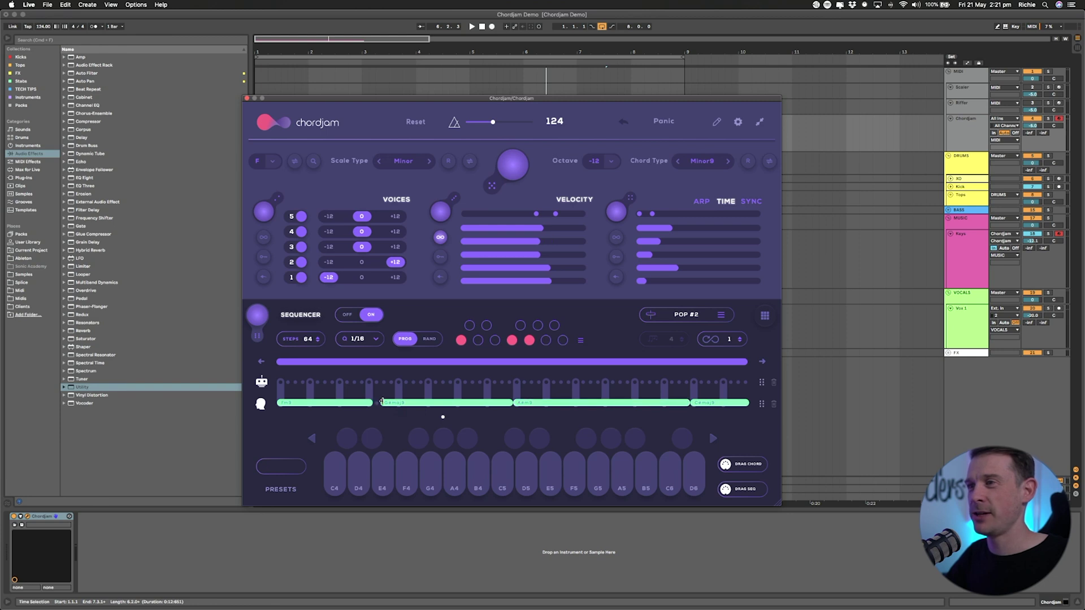
Close the gaps at the Fm9, G#maj9 and A#m9 block boundaries, replaying between edits.
left_click_drag(382, 402, 373, 400)
key("space")
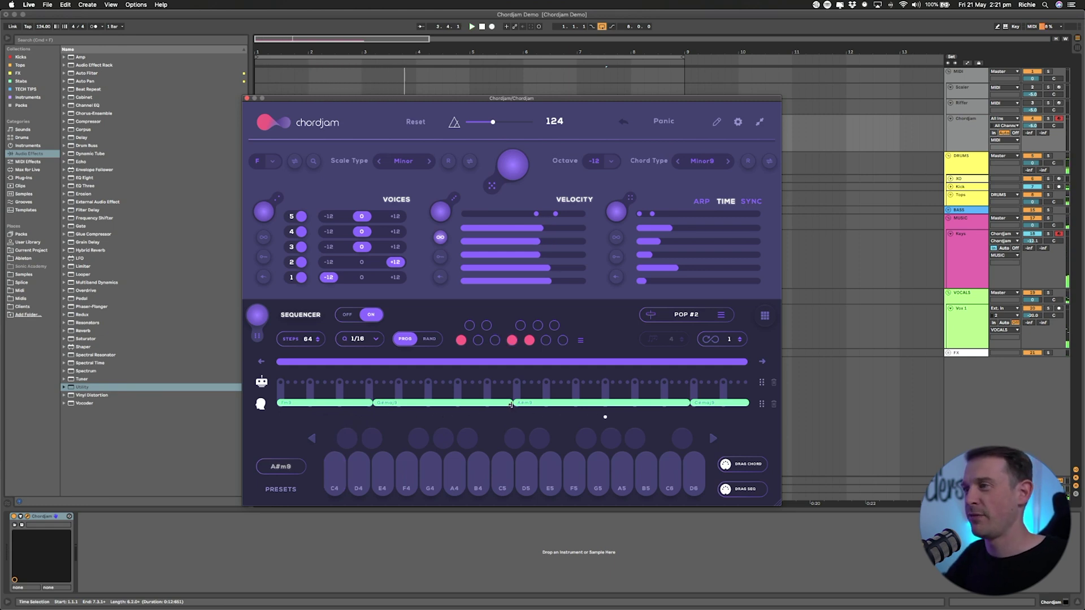
left_click_drag(512, 405, 504, 404)
key("space")
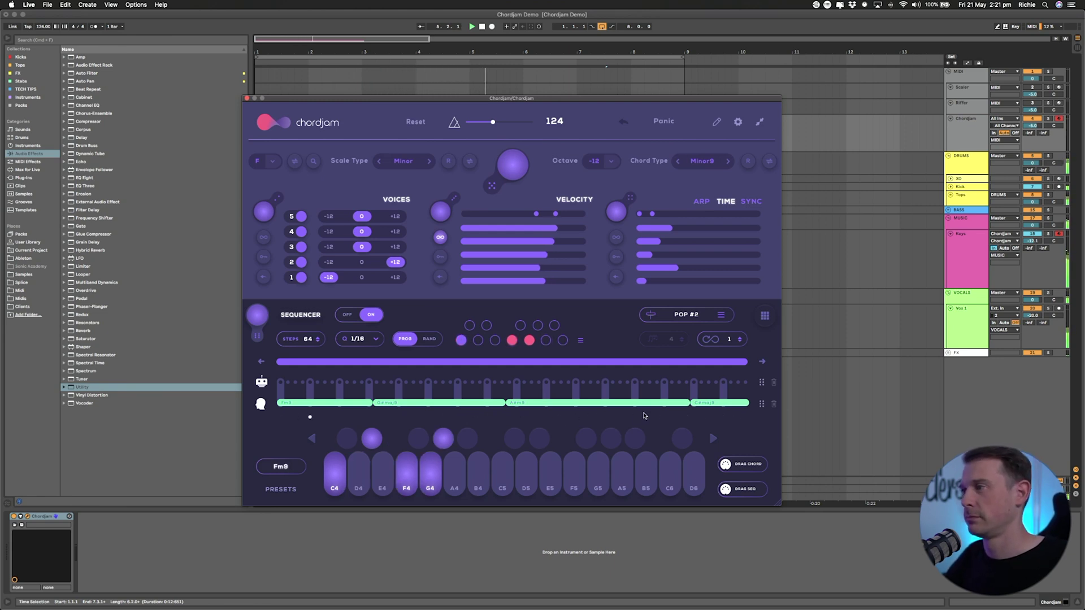
left_click_drag(688, 405, 683, 406)
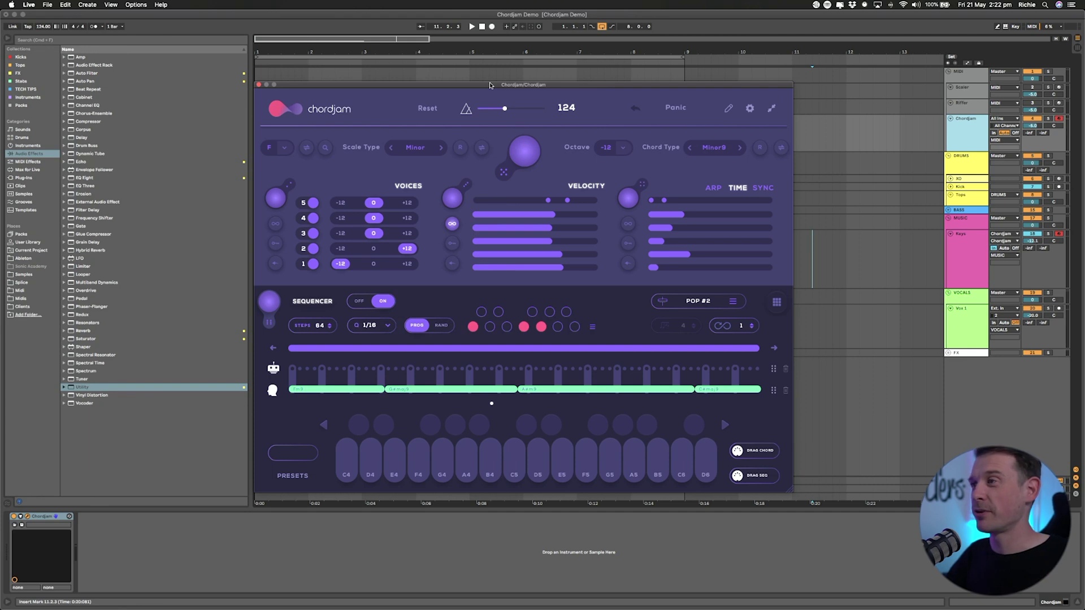
Drag Chordjam's sequence onto the Keys track at bar 1 and close the plugin window.
left_click_drag(490, 85, 699, 89)
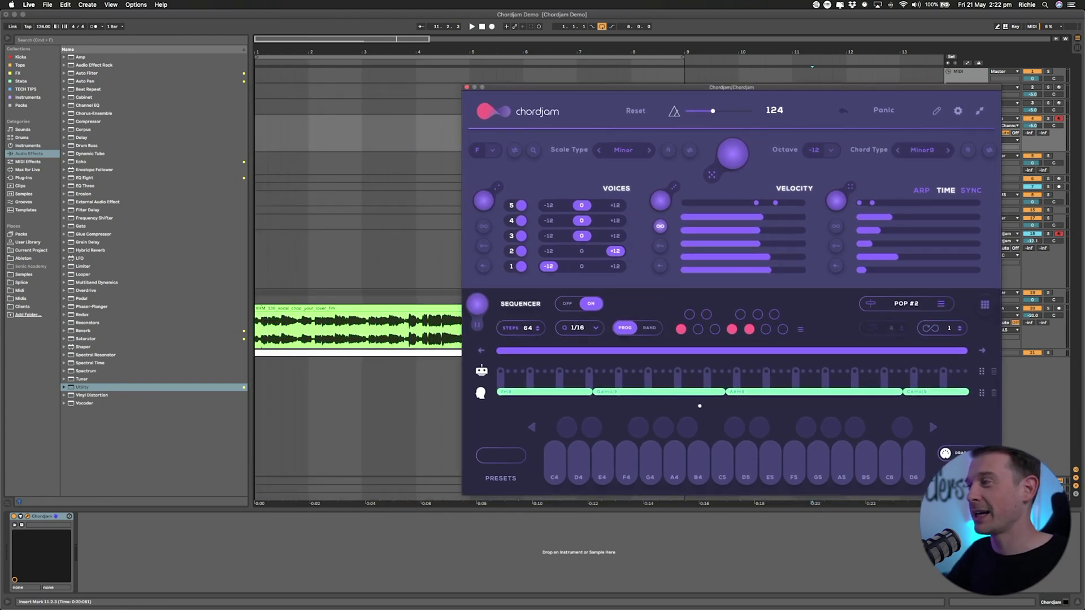
left_click_drag(736, 405, 255, 243)
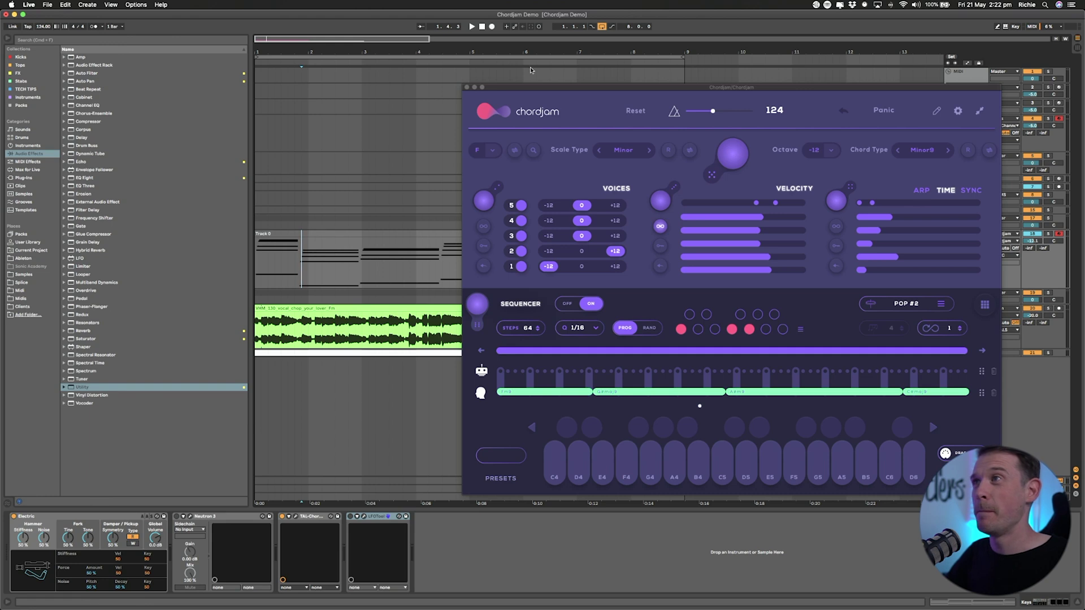
left_click(466, 87)
left_click(336, 251)
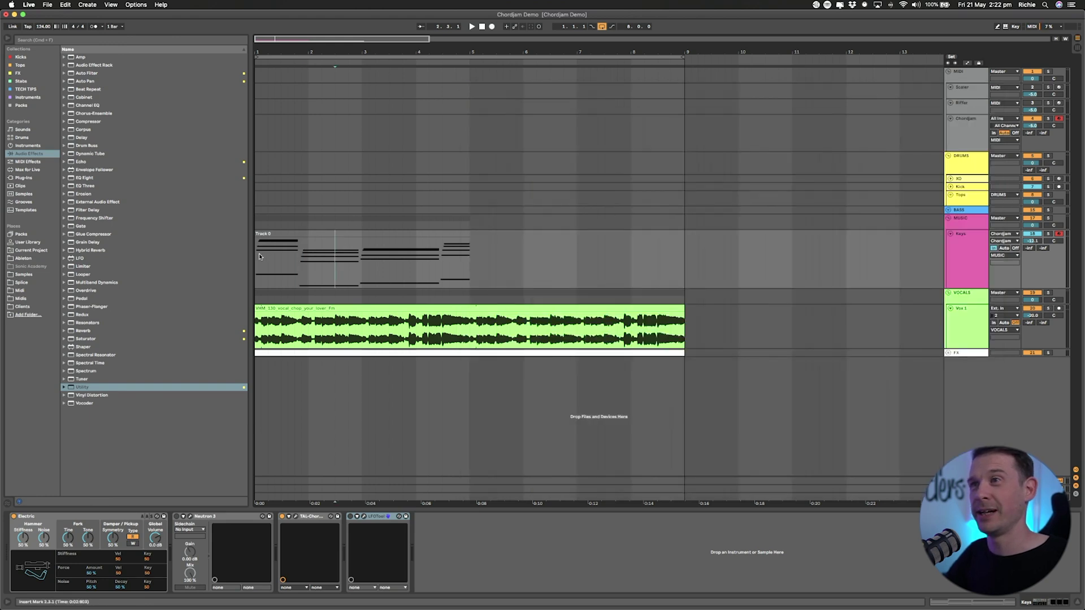
Turn Keys monitoring off, play the arrangement, and open the Track 0 clip's notes.
left_click(1015, 248)
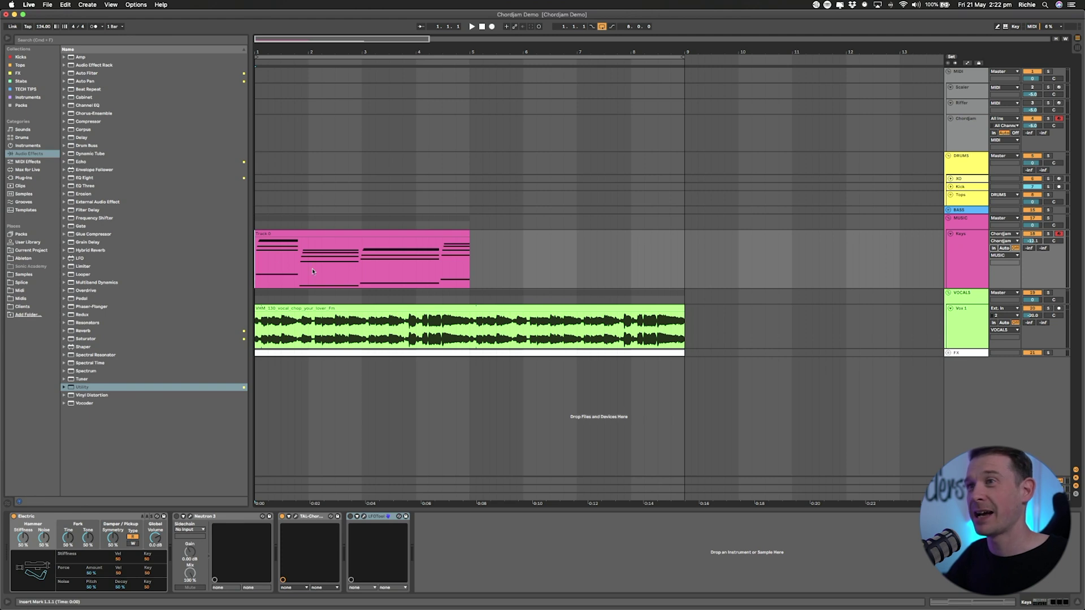
key("space")
double_click(285, 233)
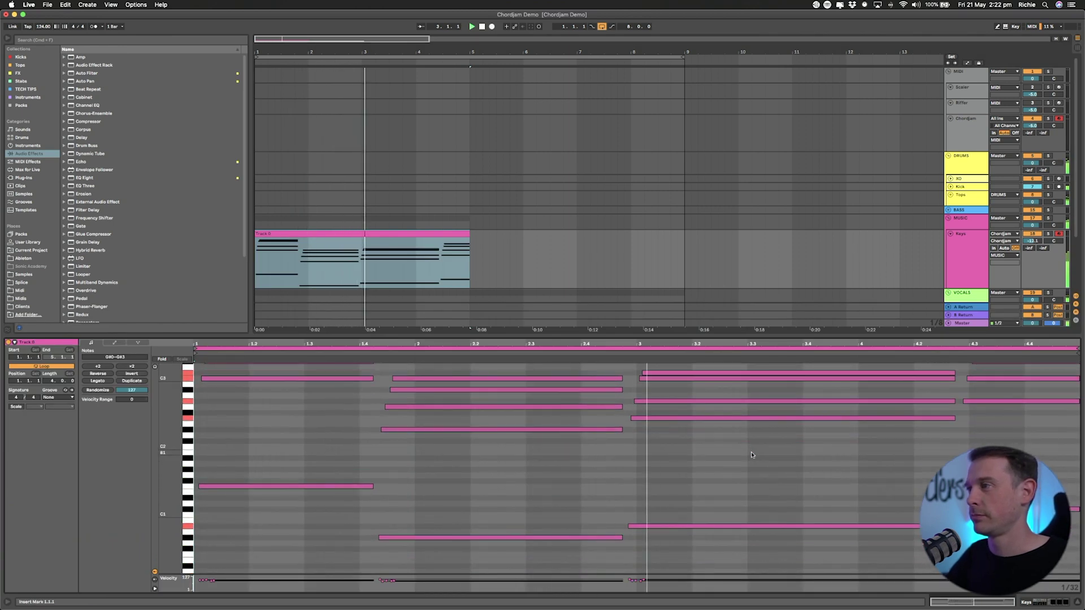
scroll(751, 455, "up", 3)
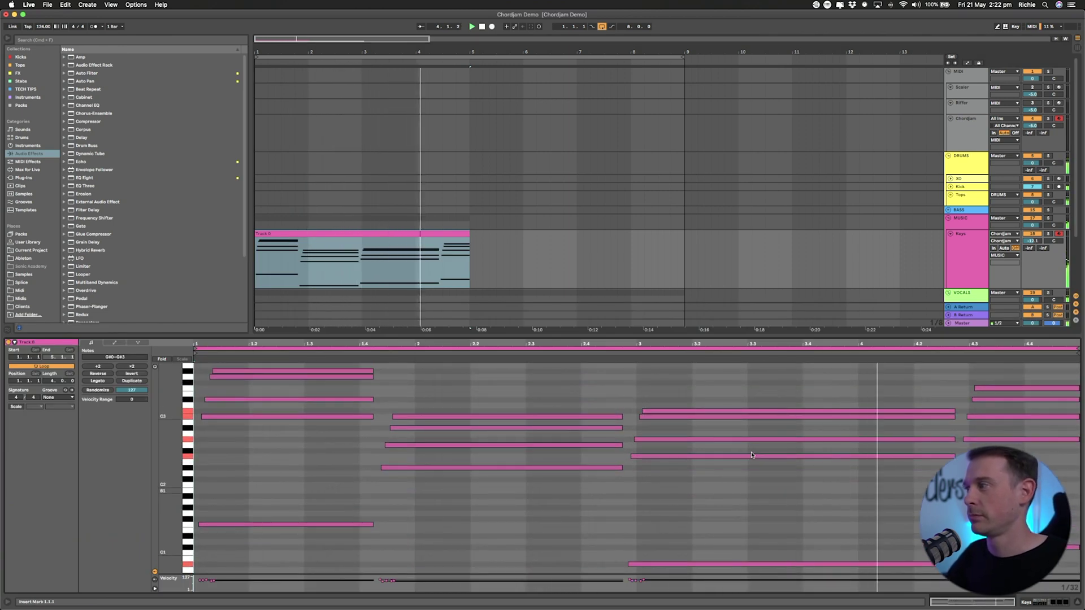